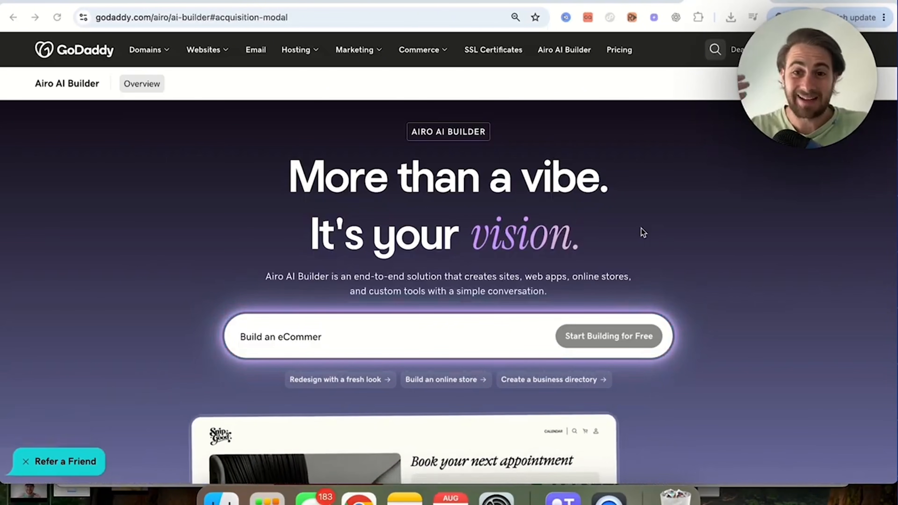
Step: Start building a site from the prompt "I want to build a website for my AI Agency that is focused on helping creators automate their workflow"
{"action": "scroll", "coordinate": [295, 318], "scroll_direction": "down", "scroll_amount": 1}
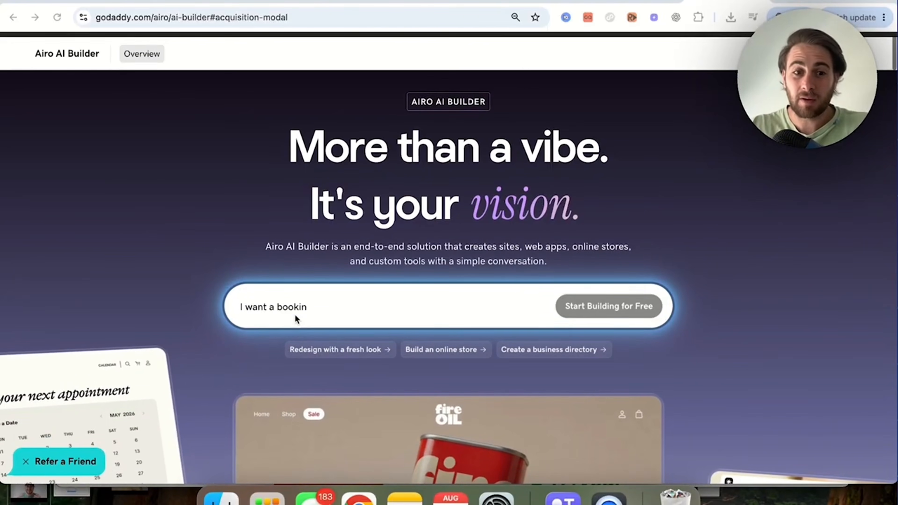
{"action": "left_click", "coordinate": [309, 312]}
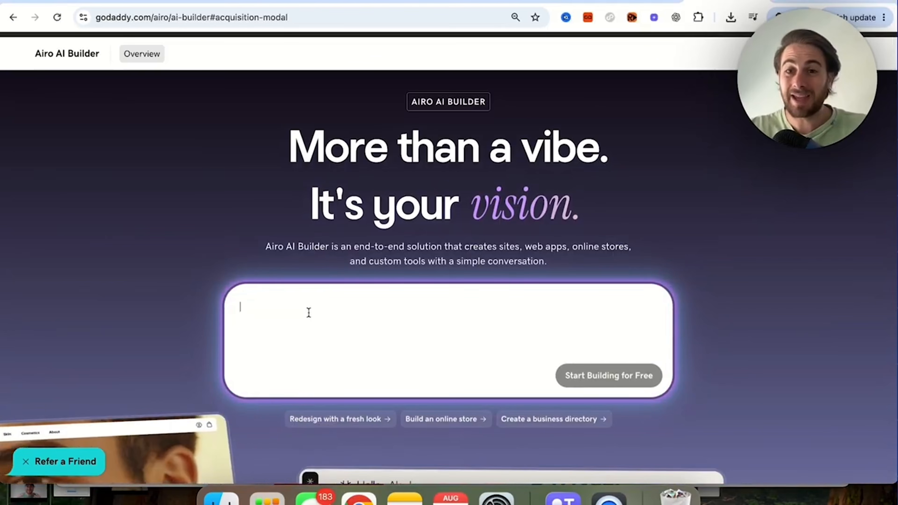
{"action": "type", "text": "I want to build a website for my AI Agency that is focused on helping creators automate their workflow"}
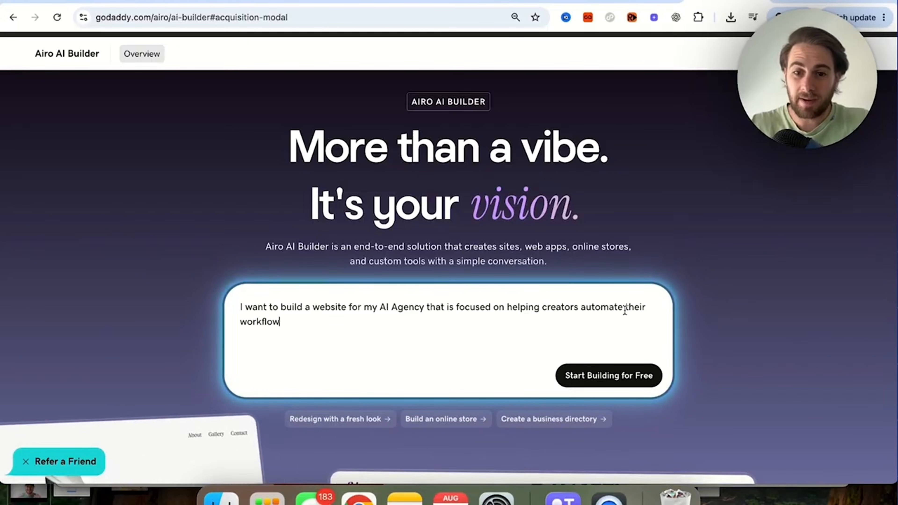
{"action": "left_click", "coordinate": [620, 375]}
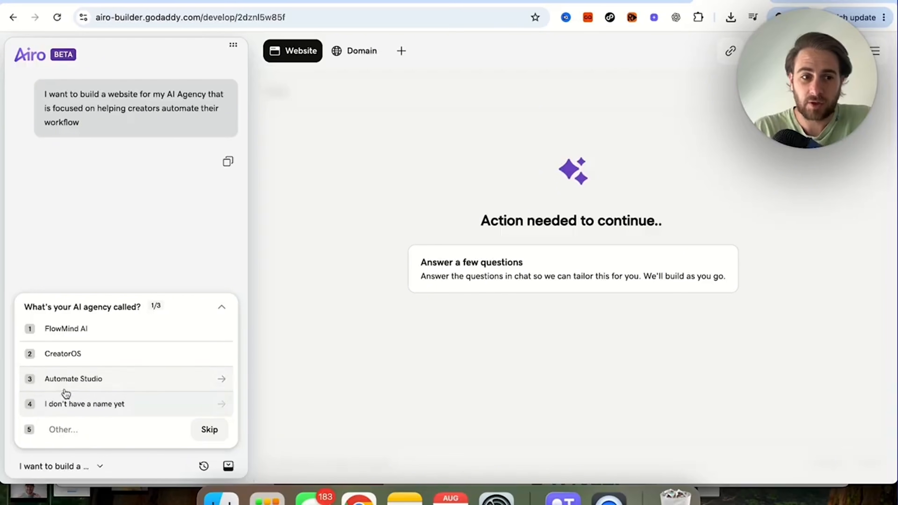
Step: Answer the setup questions with agency name CreatorOS, clients "Social media influencers and content creators", and site purpose "Sell automation packages or courses"
{"action": "left_click", "coordinate": [67, 363]}
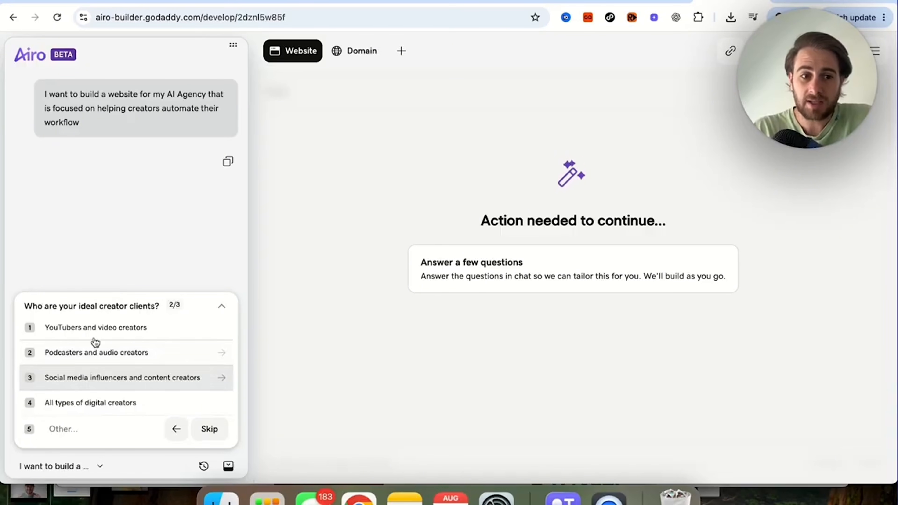
{"action": "left_click", "coordinate": [113, 377]}
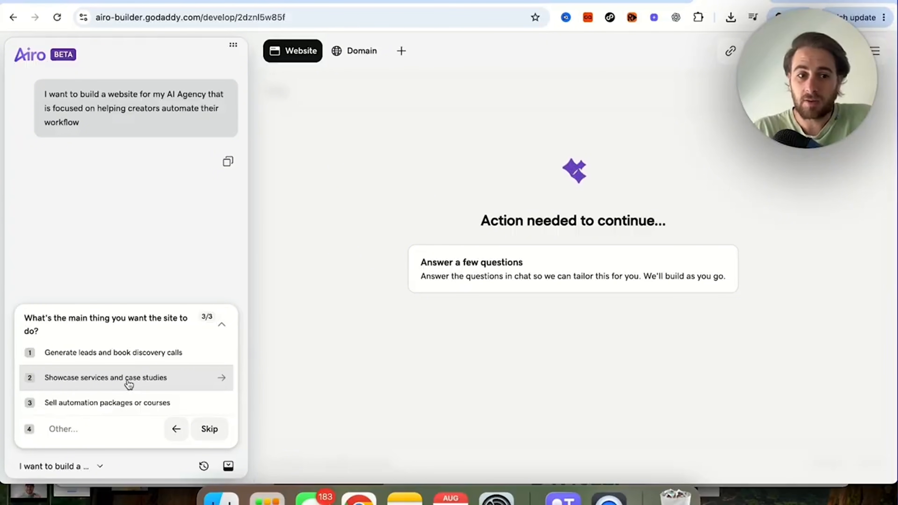
{"action": "left_click", "coordinate": [127, 403]}
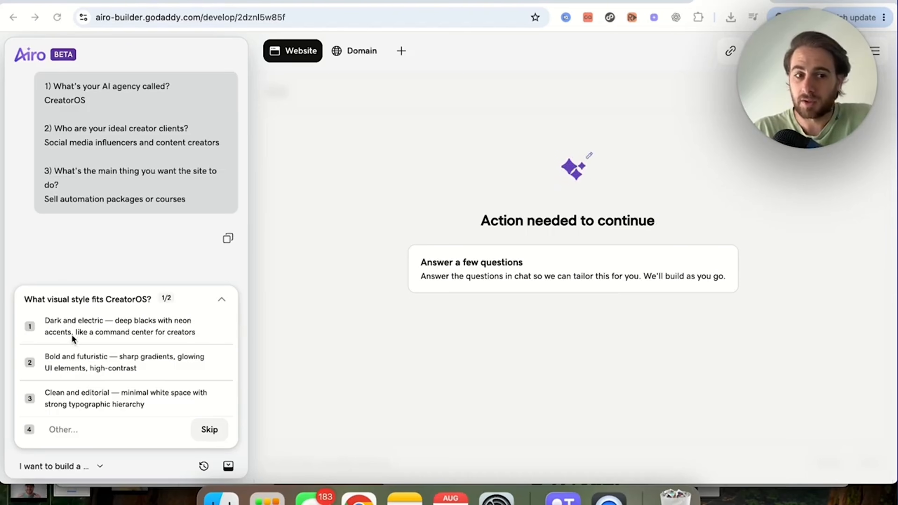
Step: Choose the "Bold and futuristic" visual style and the "Practical and results-driven" messaging tone for CreatorOS
{"action": "left_click", "coordinate": [90, 364]}
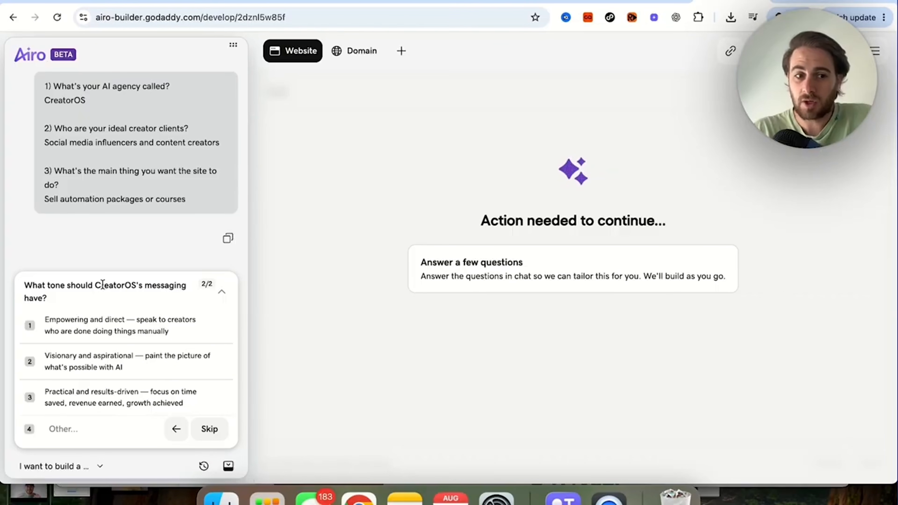
{"action": "left_click", "coordinate": [112, 392]}
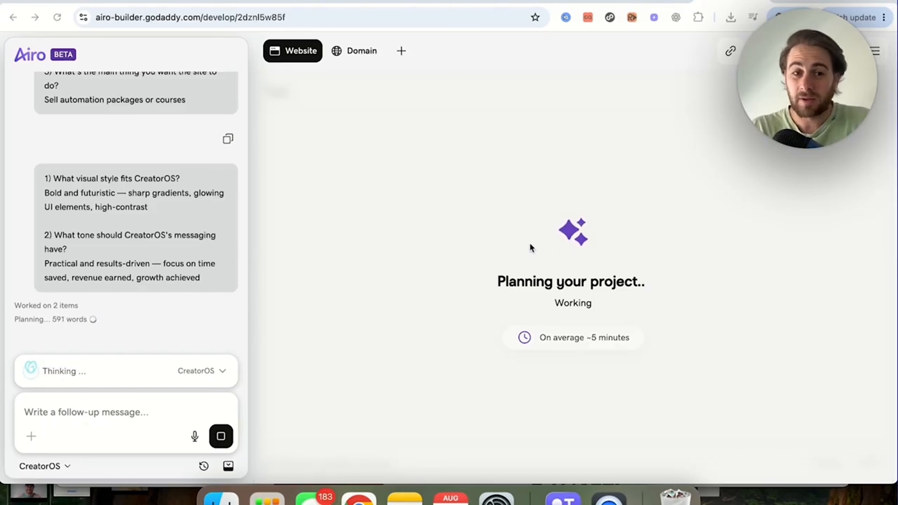
{"action": "left_click", "coordinate": [149, 420]}
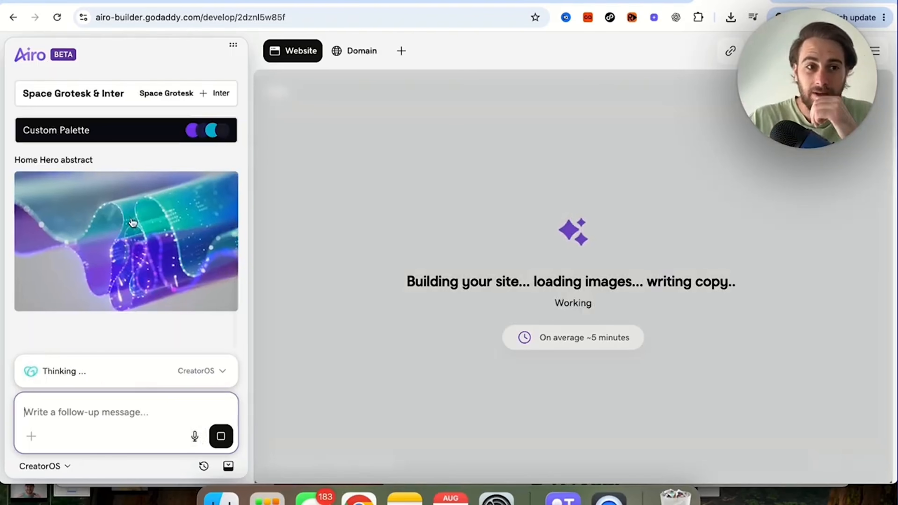
Step: Review the generated font pairing, colour palette and hero image in the chat, plus the Airo AI Builder overview page
{"action": "scroll", "coordinate": [132, 223], "scroll_direction": "up", "scroll_amount": 1}
{"action": "scroll", "coordinate": [133, 223], "scroll_direction": "up", "scroll_amount": 1}
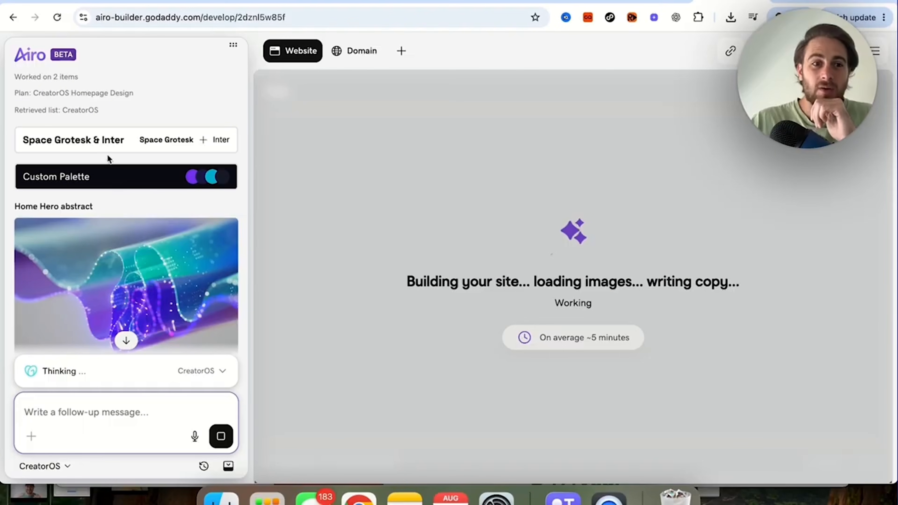
{"action": "scroll", "coordinate": [106, 213], "scroll_direction": "down", "scroll_amount": 2}
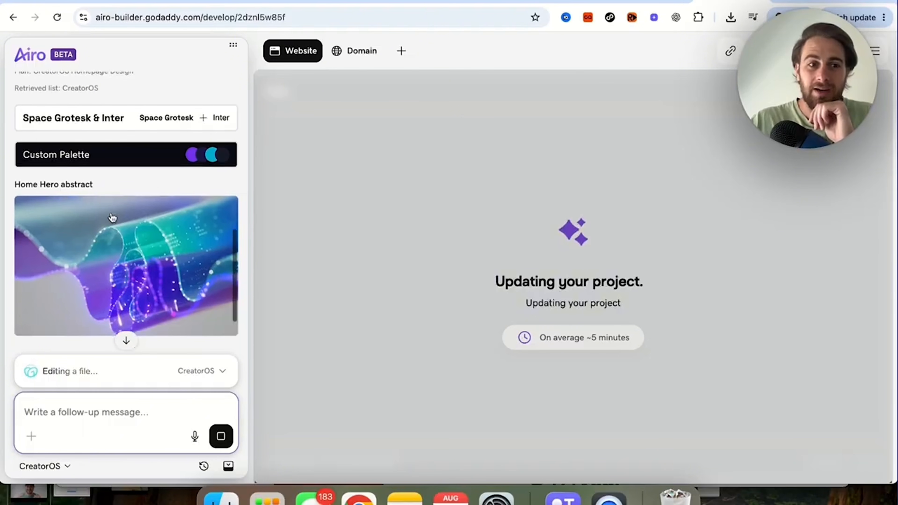
{"action": "scroll", "coordinate": [52, 220], "scroll_direction": "down", "scroll_amount": 2}
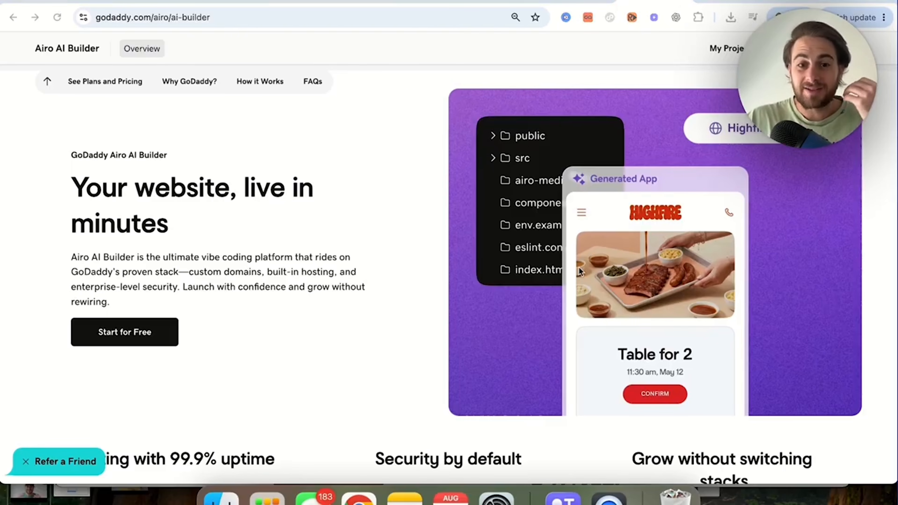
{"action": "scroll", "coordinate": [586, 274], "scroll_direction": "down", "scroll_amount": 5}
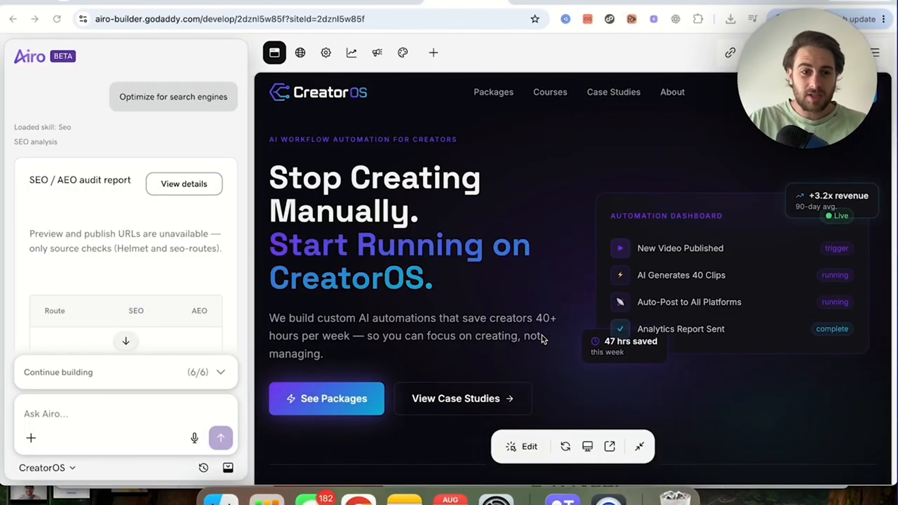
Step: Open the full-page CreatorOS site preview with cookies accepted and examine its Case Studies page
{"action": "left_click", "coordinate": [609, 447]}
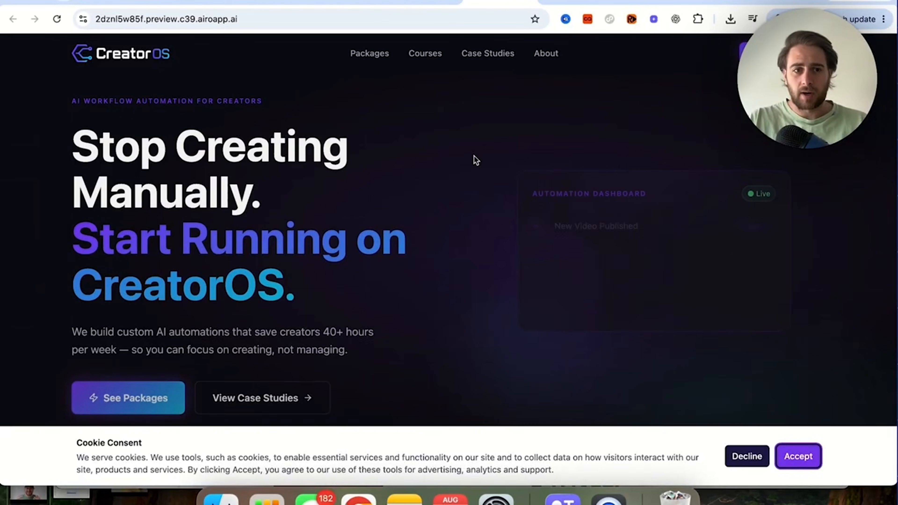
{"action": "left_click", "coordinate": [800, 455]}
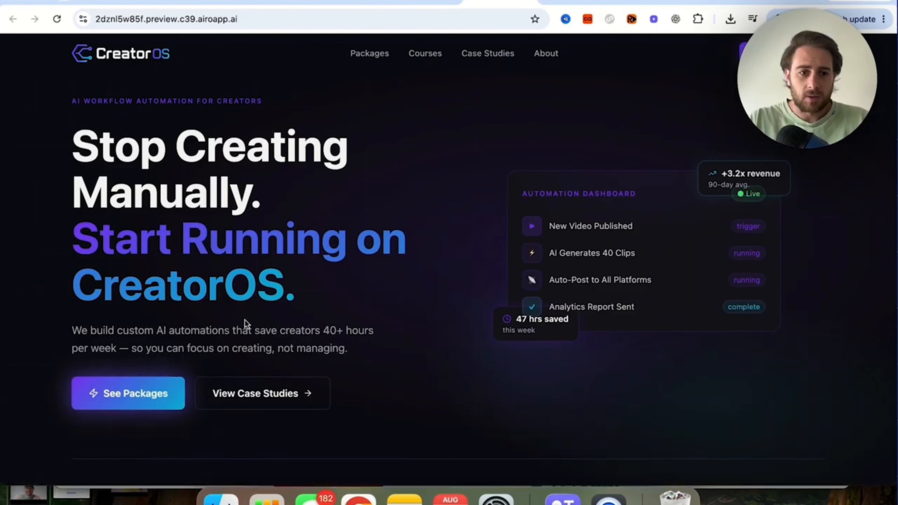
{"action": "left_click", "coordinate": [211, 394]}
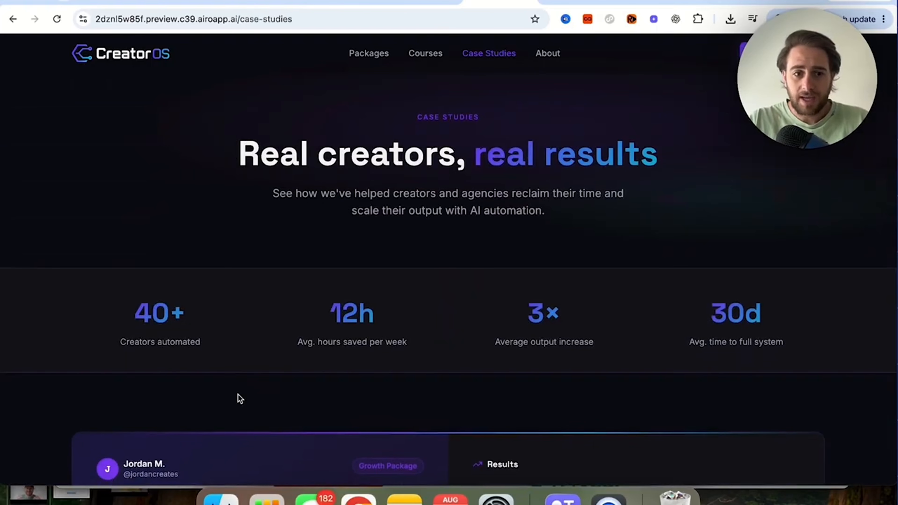
{"action": "scroll", "coordinate": [239, 396], "scroll_direction": "down", "scroll_amount": 6}
{"action": "scroll", "coordinate": [238, 394], "scroll_direction": "down", "scroll_amount": 1}
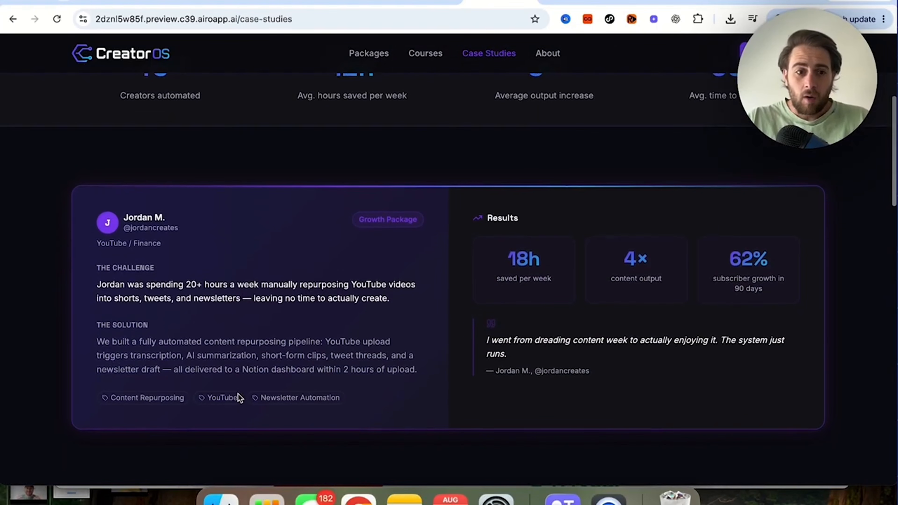
Step: Examine the course cards on the Courses page and try the purchase link of the Creator Systems Masterclass
{"action": "left_click", "coordinate": [427, 57]}
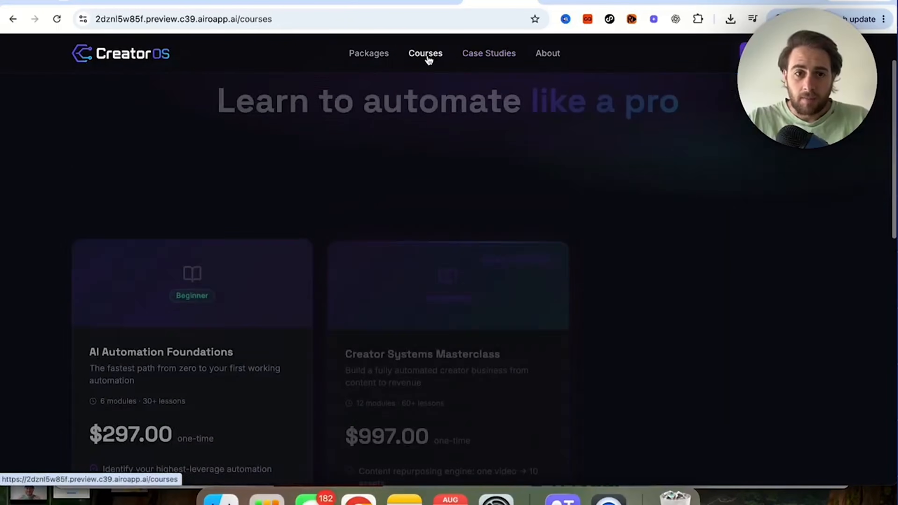
{"action": "scroll", "coordinate": [421, 261], "scroll_direction": "down", "scroll_amount": 2}
{"action": "scroll", "coordinate": [421, 262], "scroll_direction": "down", "scroll_amount": 2}
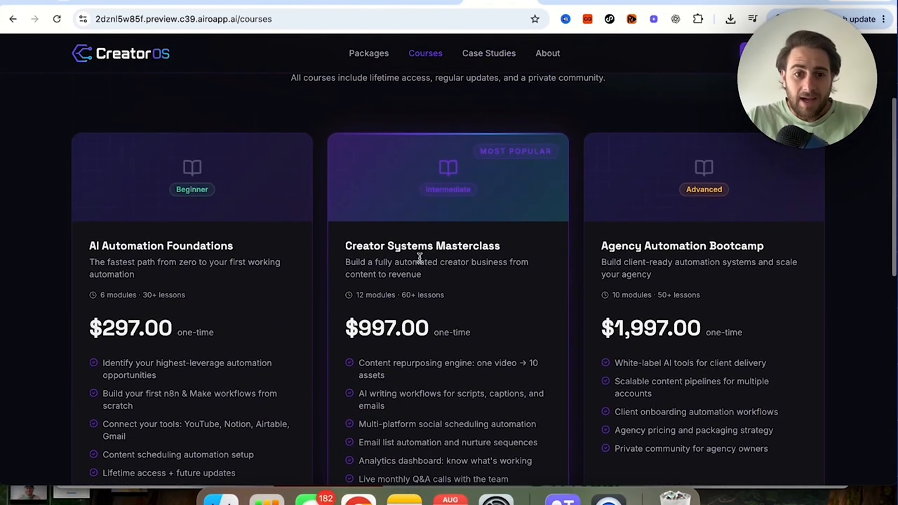
{"action": "scroll", "coordinate": [431, 179], "scroll_direction": "down", "scroll_amount": 3}
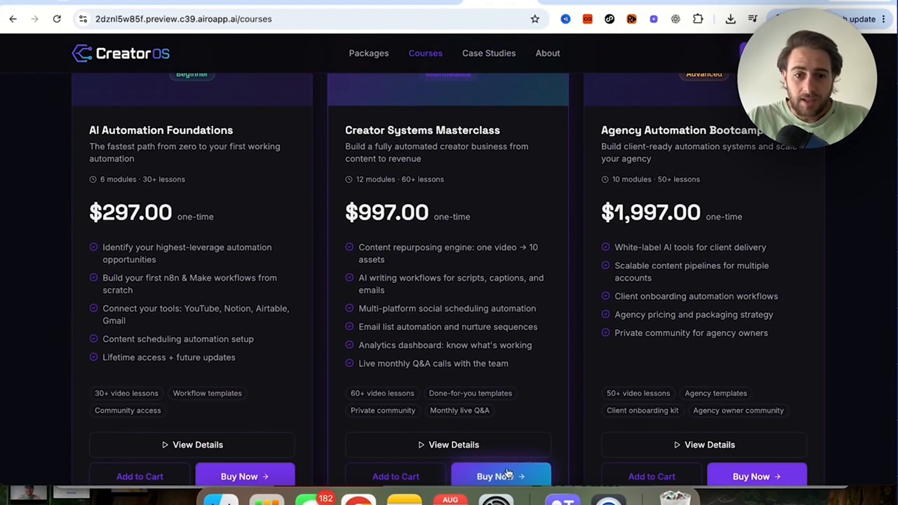
{"action": "left_click", "coordinate": [507, 471]}
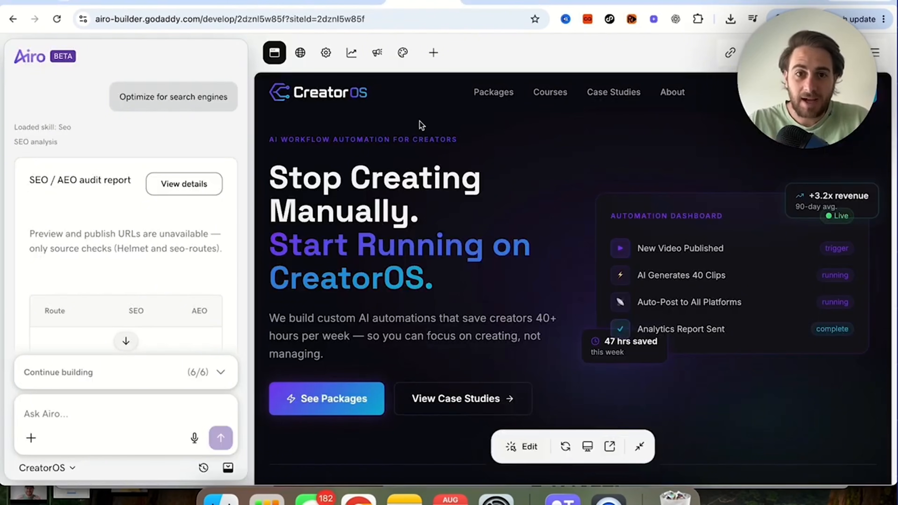
Step: Reopen the full-page preview and look through the home page's packages, results, testimonials and courses sections
{"action": "left_click", "coordinate": [610, 447]}
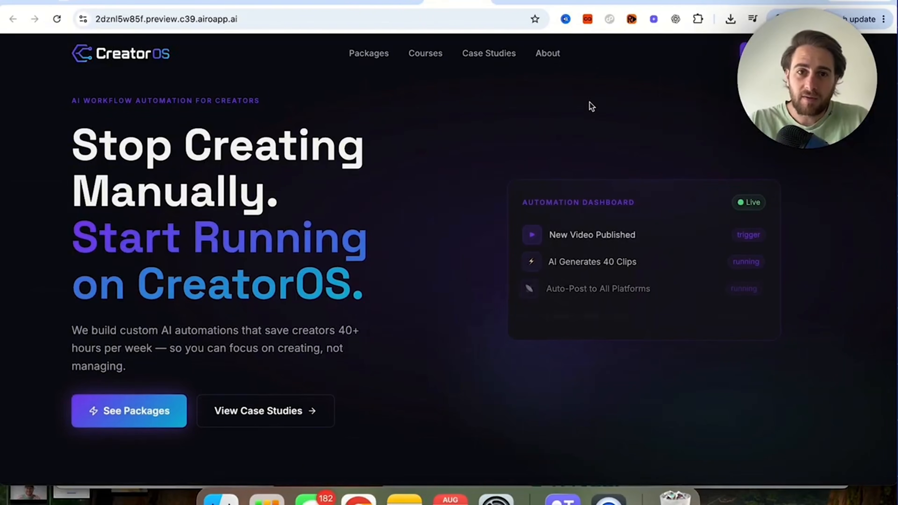
{"action": "scroll", "coordinate": [738, 114], "scroll_direction": "down", "scroll_amount": 20}
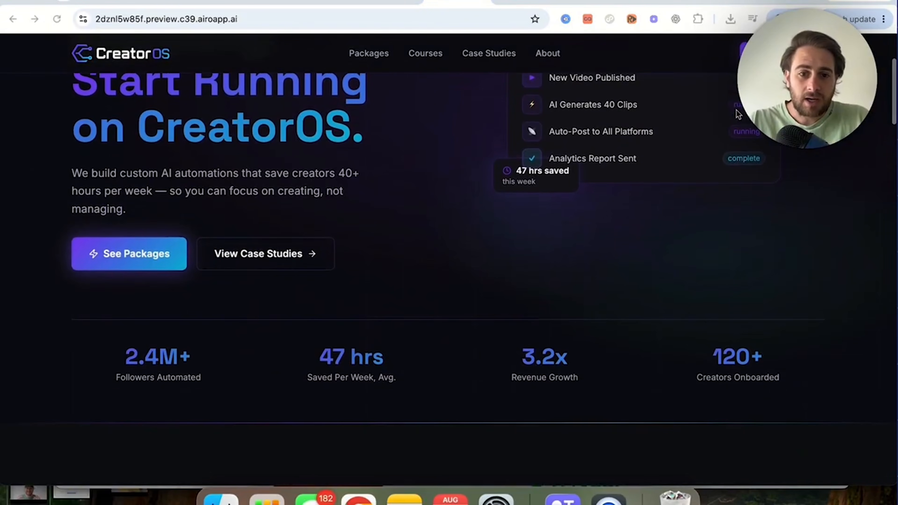
{"action": "scroll", "coordinate": [739, 114], "scroll_direction": "down", "scroll_amount": 20}
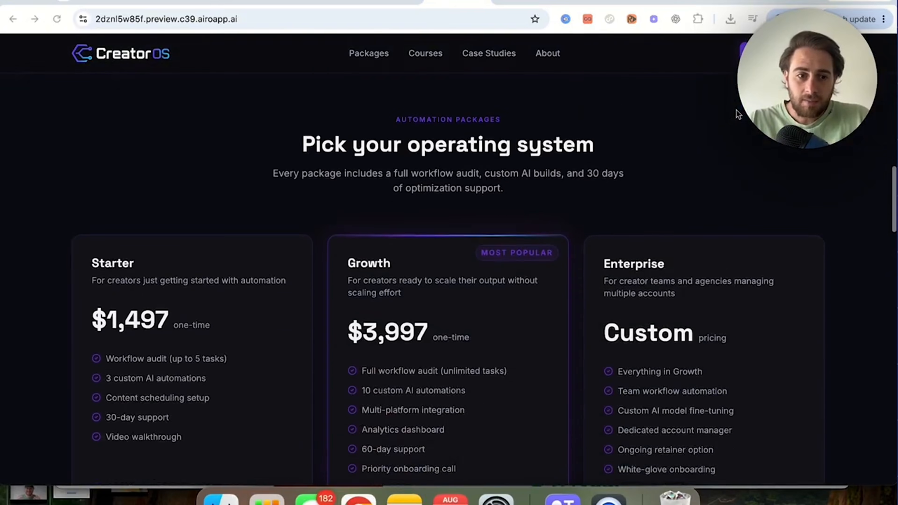
{"action": "scroll", "coordinate": [739, 114], "scroll_direction": "down", "scroll_amount": 10}
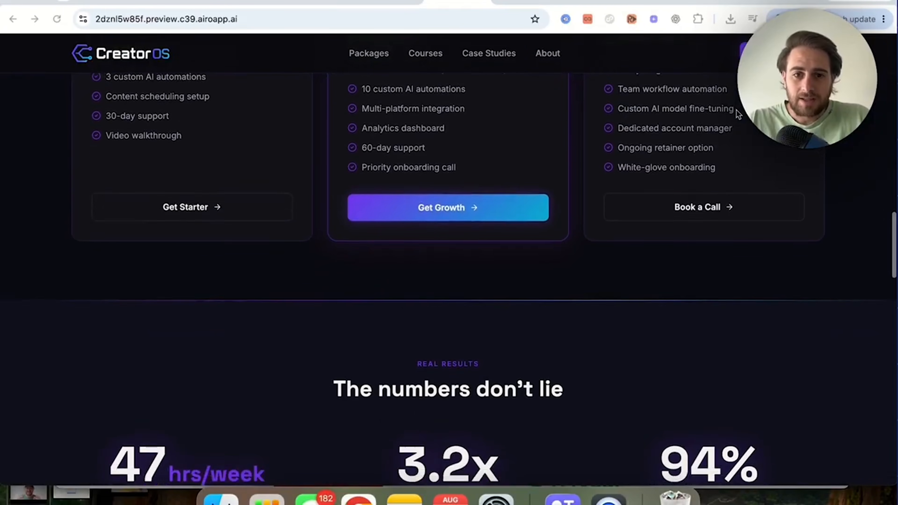
{"action": "scroll", "coordinate": [739, 114], "scroll_direction": "down", "scroll_amount": 5}
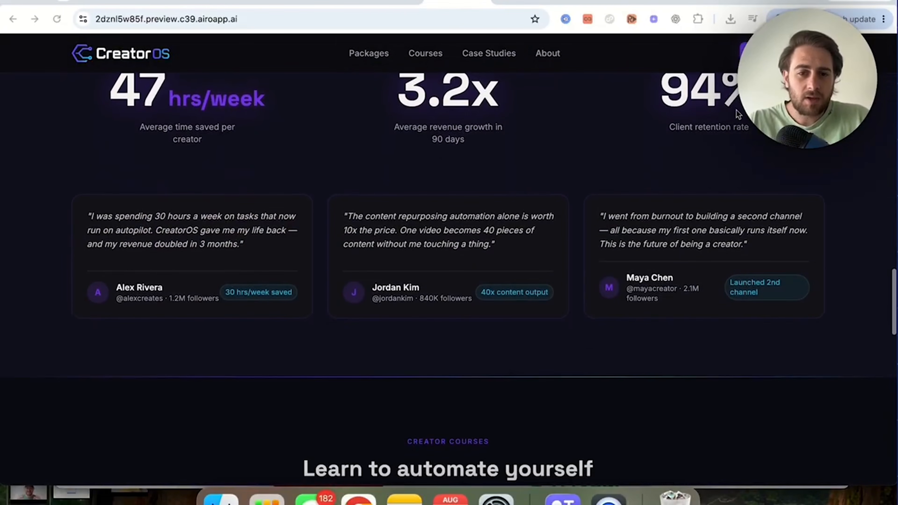
{"action": "scroll", "coordinate": [678, 177], "scroll_direction": "down", "scroll_amount": 5}
{"action": "scroll", "coordinate": [678, 175], "scroll_direction": "down", "scroll_amount": 8}
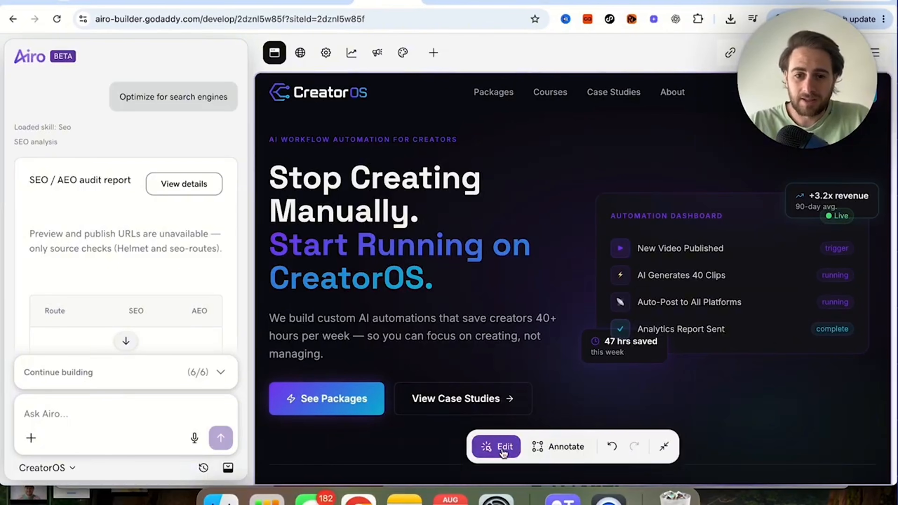
Step: Leave edit mode in the builder and switch the site preview to the mobile layout
{"action": "left_click", "coordinate": [504, 449]}
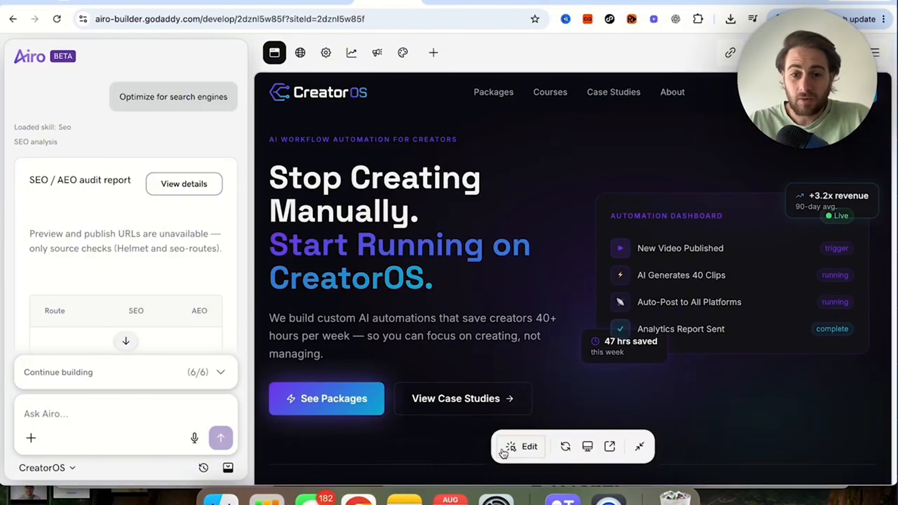
{"action": "left_click", "coordinate": [593, 456]}
{"action": "left_click", "coordinate": [630, 416]}
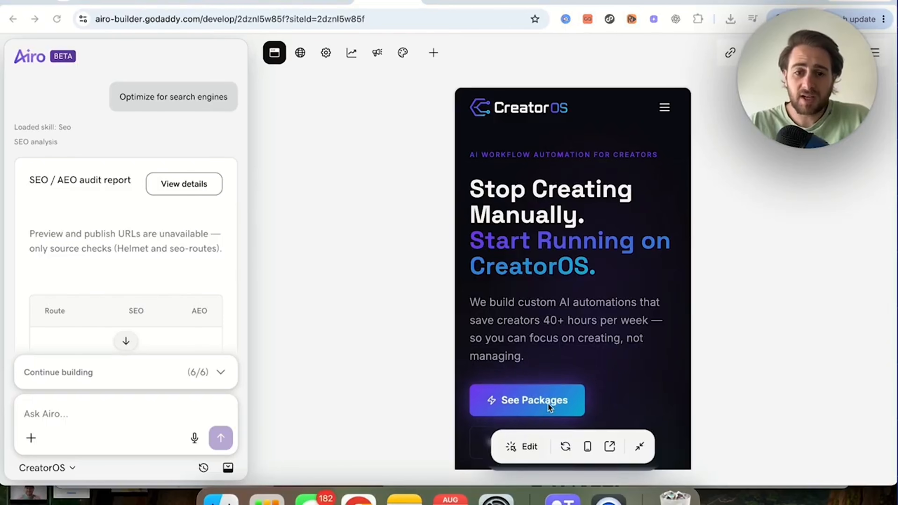
Step: Enter edit mode and change the first line of the home page's hero headline to "Stop Creating Bad Content."
{"action": "left_click", "coordinate": [525, 447]}
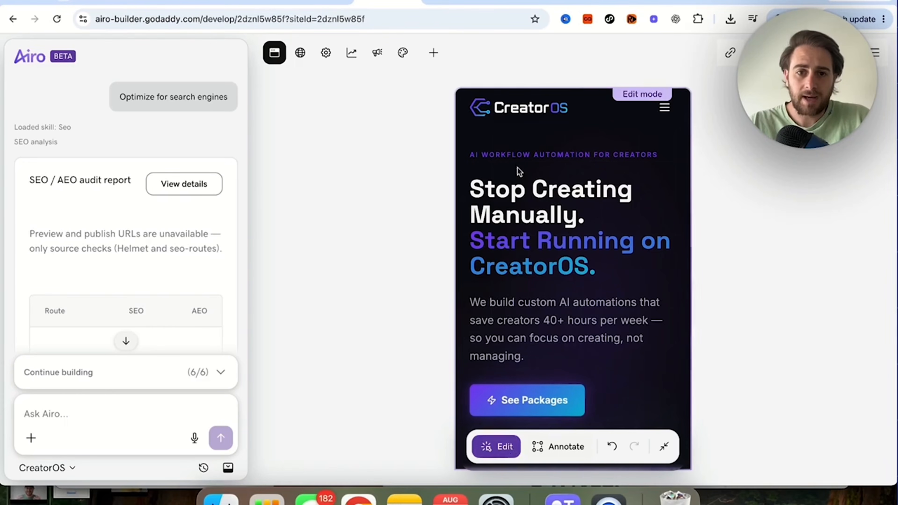
{"action": "left_click", "coordinate": [518, 198]}
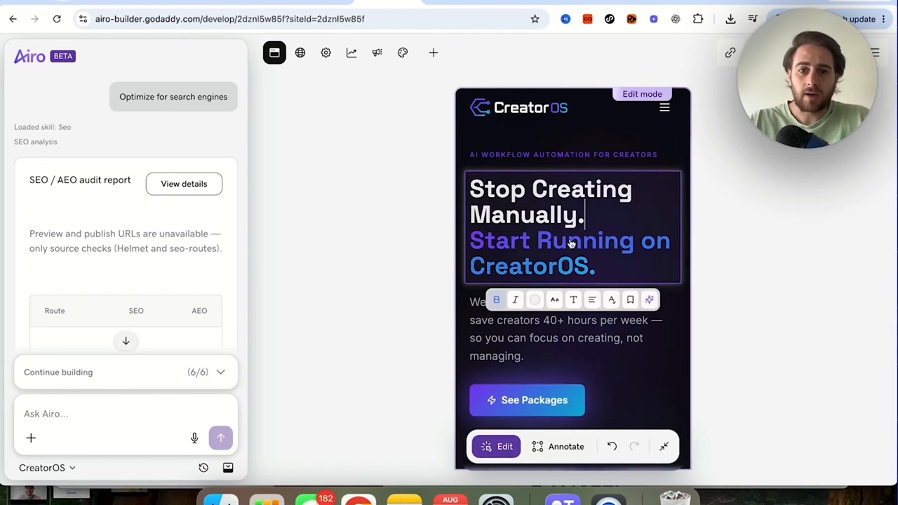
{"action": "key", "text": "BackSpace"}
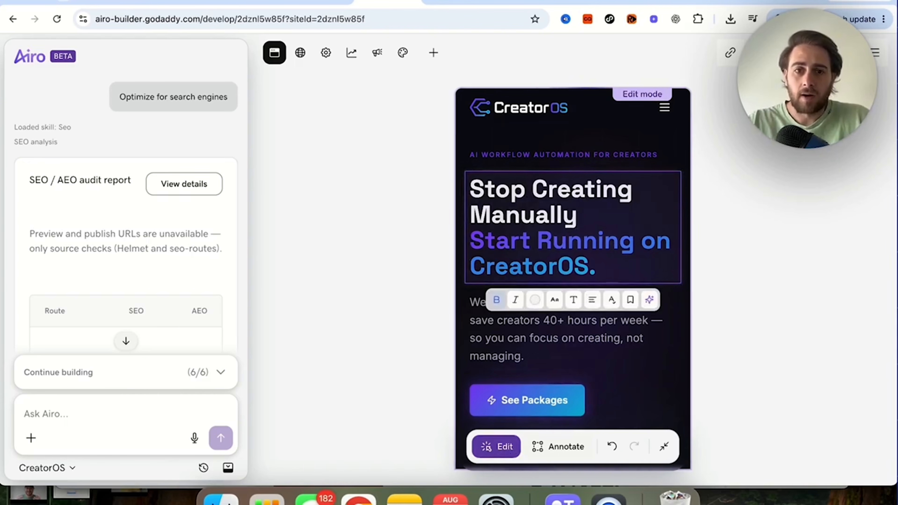
{"action": "key", "text": "super+a"}
{"action": "type", "text": "Stop Creating"}
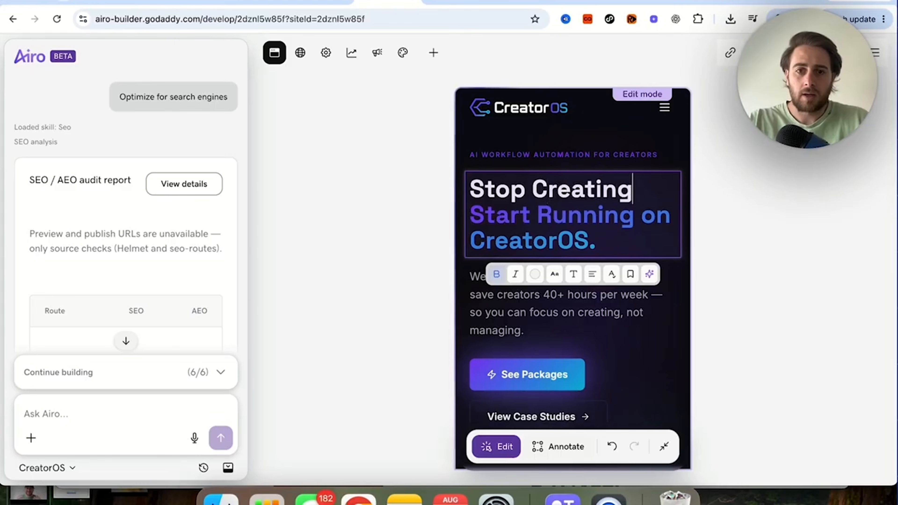
{"action": "type", "text": " Bad Conen St"}
{"action": "key", "text": "BackSpace"}
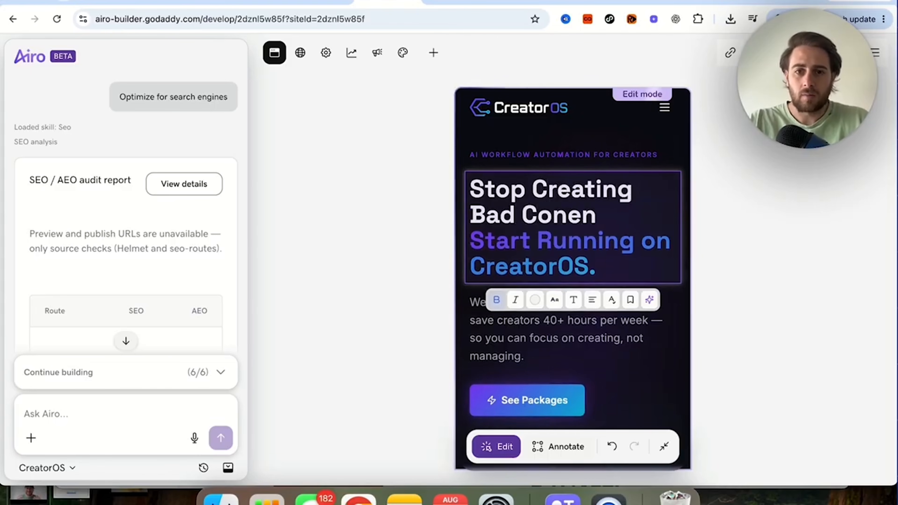
{"action": "key", "text": "BackSpace"}
{"action": "key", "text": "BackSpace"}
{"action": "type", "text": "tent."}
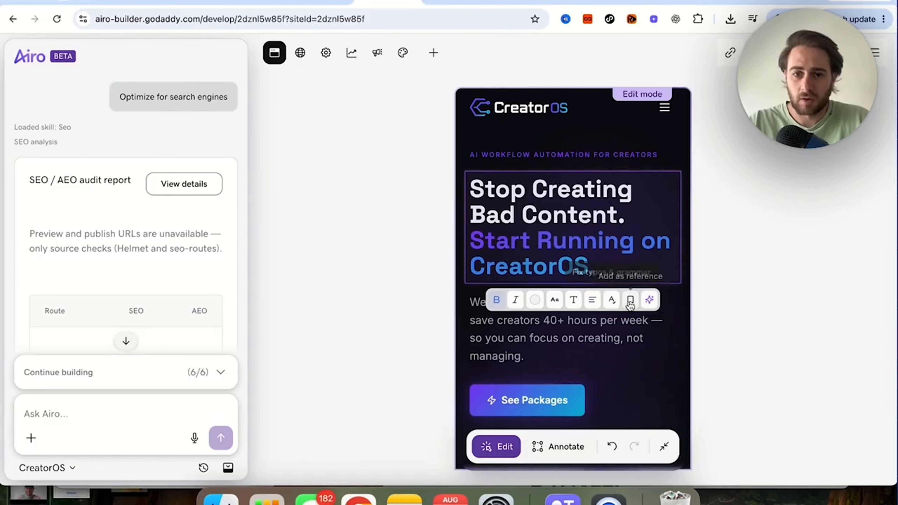
Step: Have the AI rewrite the hero headline with the instruction "make this more convincing / hook people in better"
{"action": "left_click", "coordinate": [650, 302]}
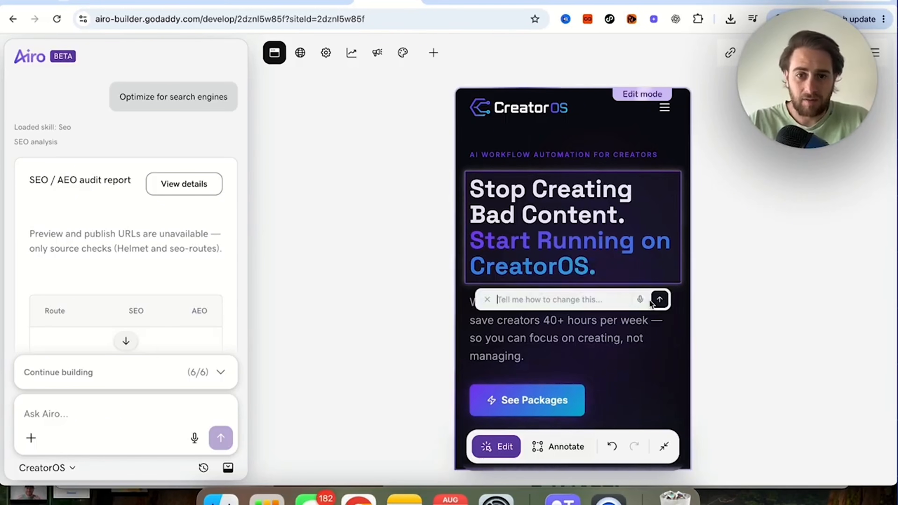
{"action": "type", "text": "make this m"}
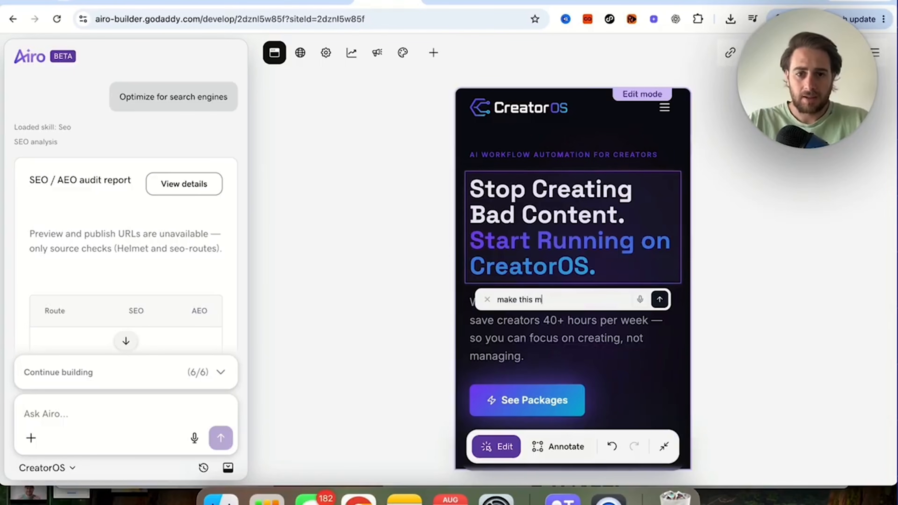
{"action": "type", "text": "ore convincing /"}
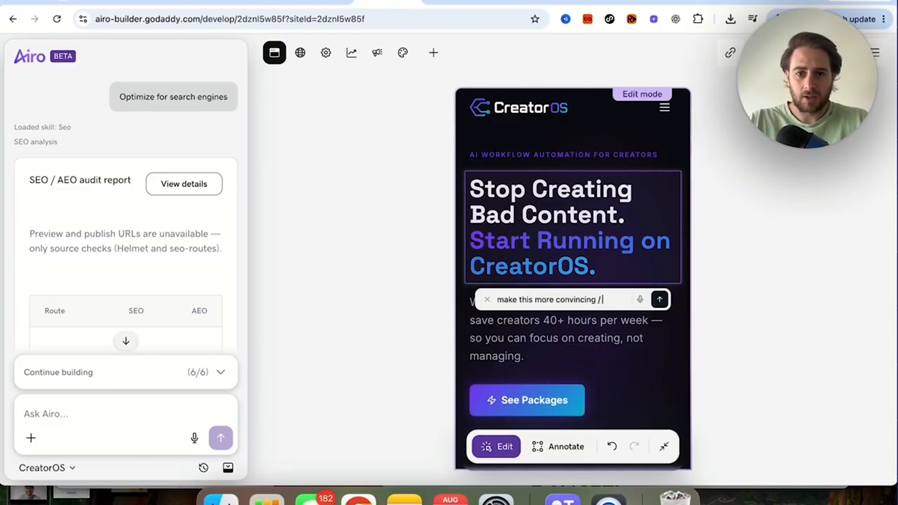
{"action": "type", "text": " hook people in"}
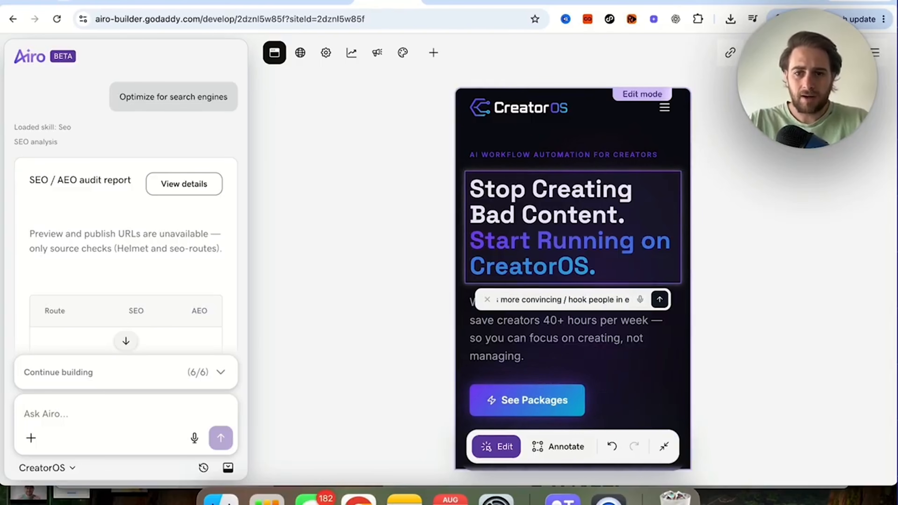
{"action": "type", "text": " better"}
{"action": "key", "text": "Return"}
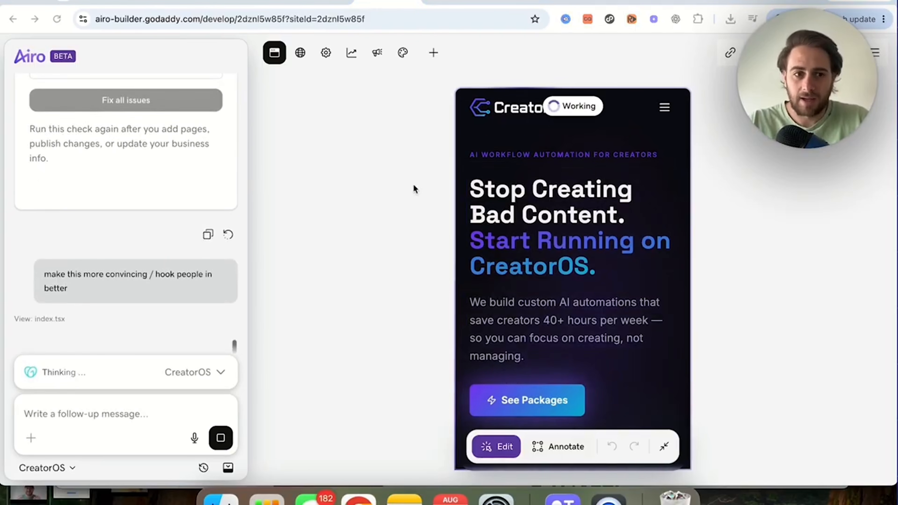
Step: Go back to the SEO / AEO audit report in the chat, open its details and examine the SEO issues by page, including /cart
{"action": "scroll", "coordinate": [137, 269], "scroll_direction": "up", "scroll_amount": 10}
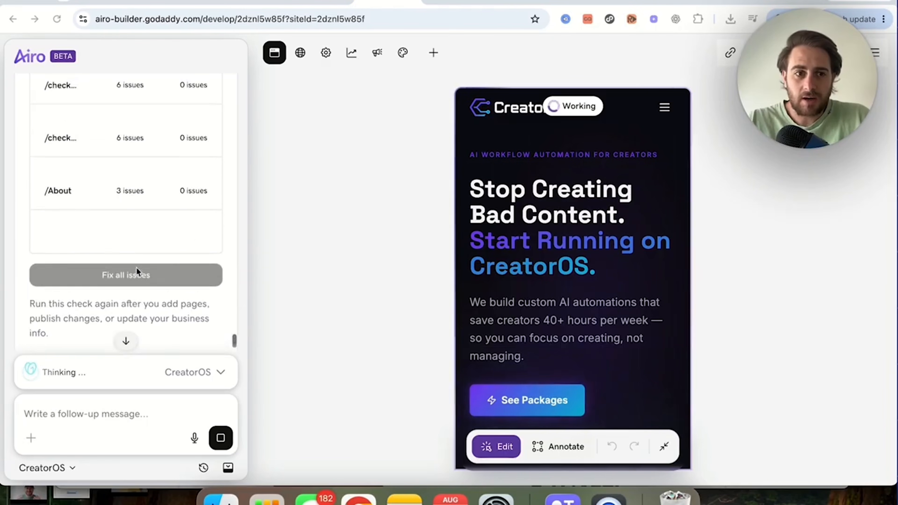
{"action": "scroll", "coordinate": [136, 267], "scroll_direction": "up", "scroll_amount": 6}
{"action": "scroll", "coordinate": [136, 267], "scroll_direction": "down", "scroll_amount": 4}
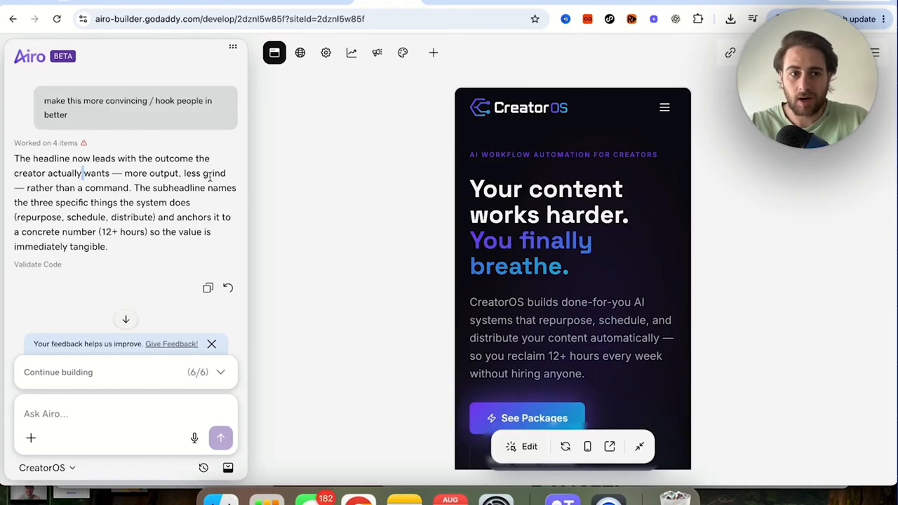
{"action": "scroll", "coordinate": [195, 188], "scroll_direction": "up", "scroll_amount": 10}
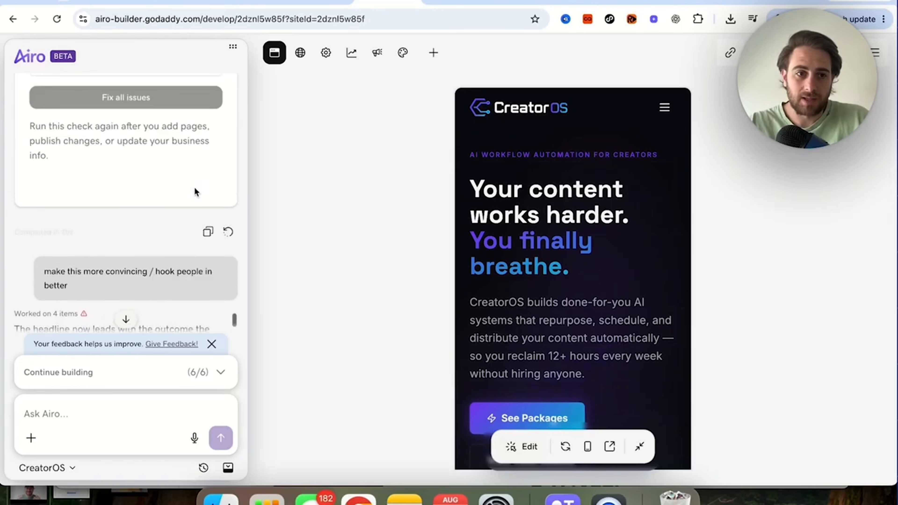
{"action": "scroll", "coordinate": [196, 191], "scroll_direction": "up", "scroll_amount": 15}
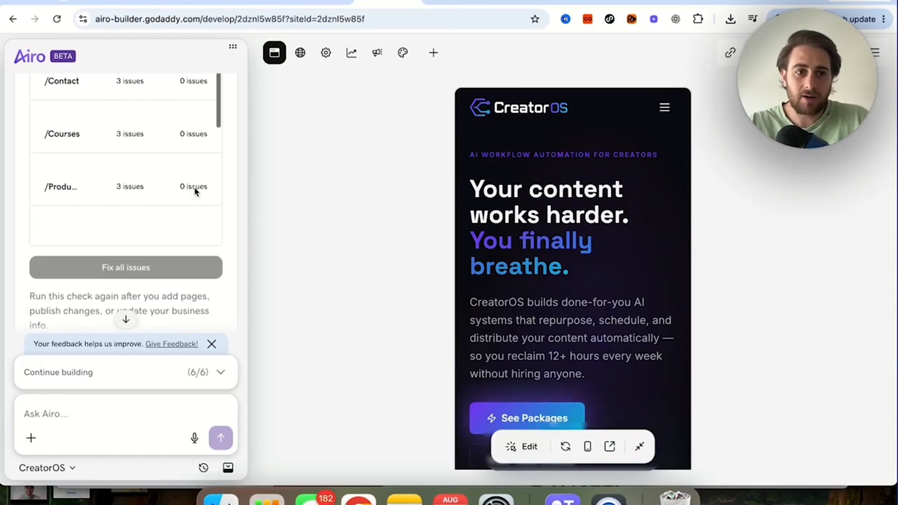
{"action": "scroll", "coordinate": [195, 186], "scroll_direction": "up", "scroll_amount": 10}
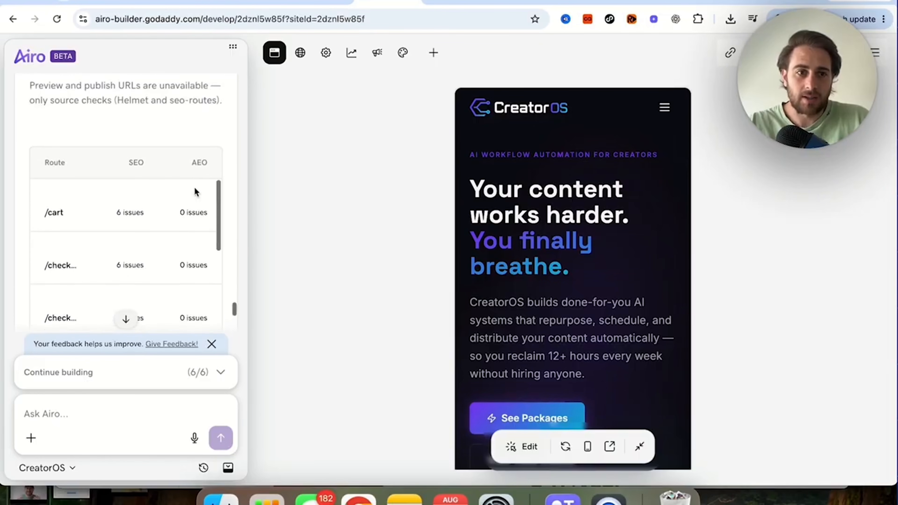
{"action": "left_click", "coordinate": [191, 96]}
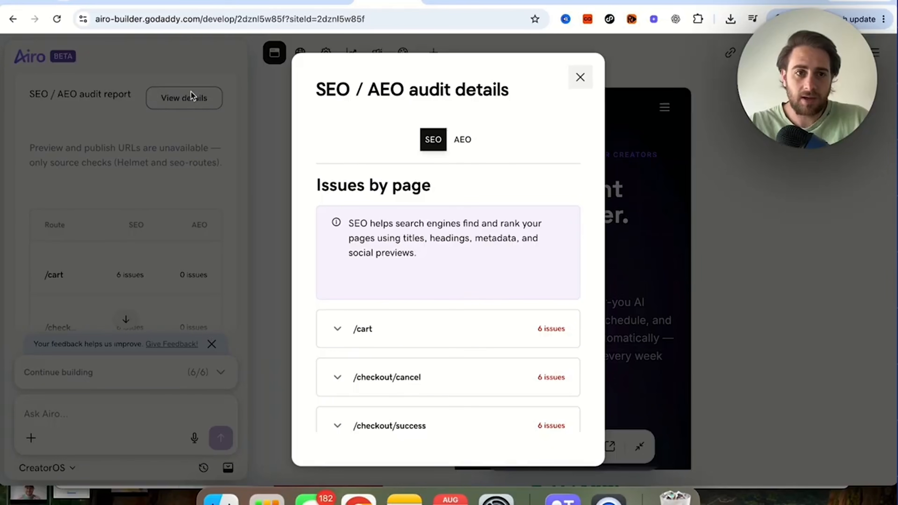
{"action": "scroll", "coordinate": [409, 235], "scroll_direction": "down", "scroll_amount": 3}
{"action": "left_click", "coordinate": [336, 242]}
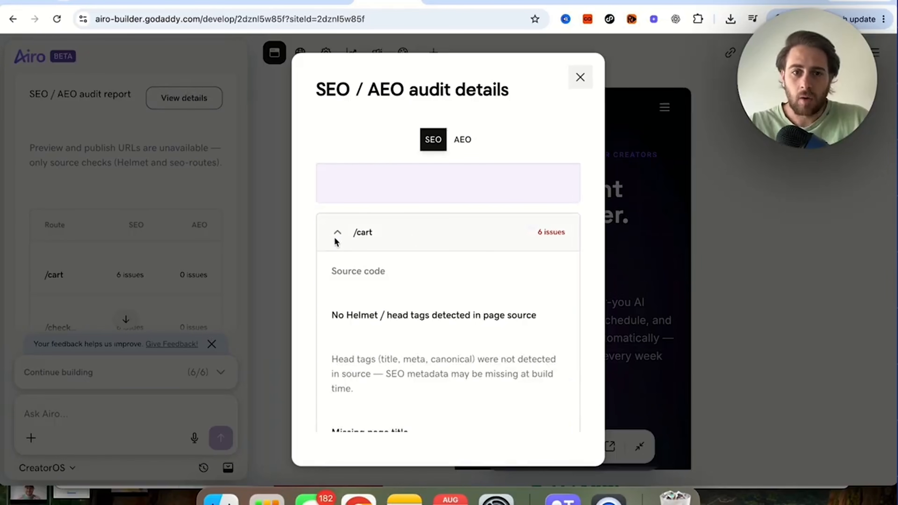
{"action": "left_click", "coordinate": [336, 241]}
{"action": "scroll", "coordinate": [336, 242], "scroll_direction": "down", "scroll_amount": 5}
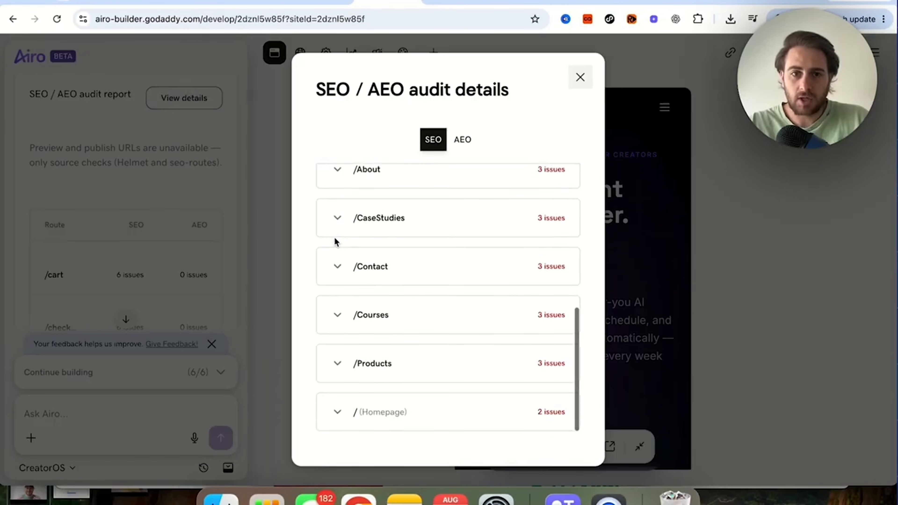
Step: Review the AEO issues by page in the audit details and close the report
{"action": "left_click", "coordinate": [462, 140]}
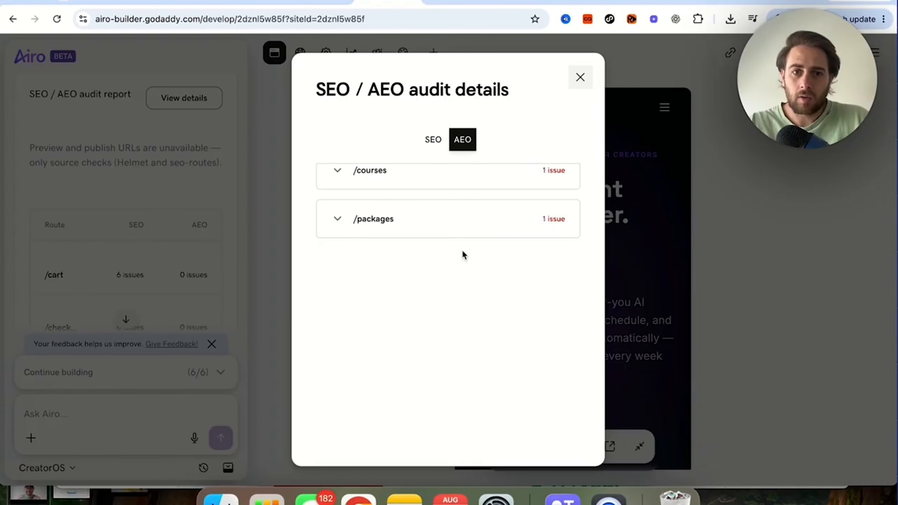
{"action": "scroll", "coordinate": [429, 325], "scroll_direction": "up", "scroll_amount": 4}
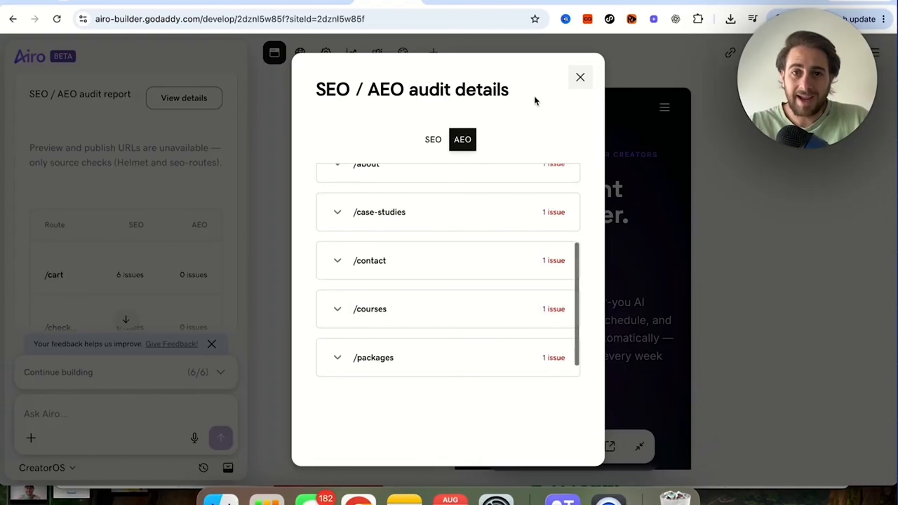
{"action": "left_click", "coordinate": [580, 77]}
Step: Send Airo the request "Can you fix the SEO/AEO changes that were mentioned early"
{"action": "scroll", "coordinate": [161, 234], "scroll_direction": "down", "scroll_amount": 6}
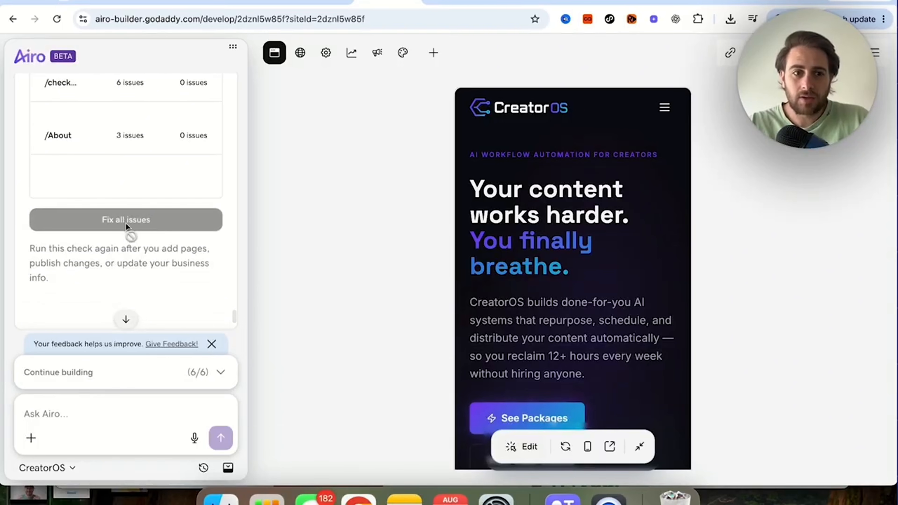
{"action": "scroll", "coordinate": [142, 217], "scroll_direction": "down", "scroll_amount": 1}
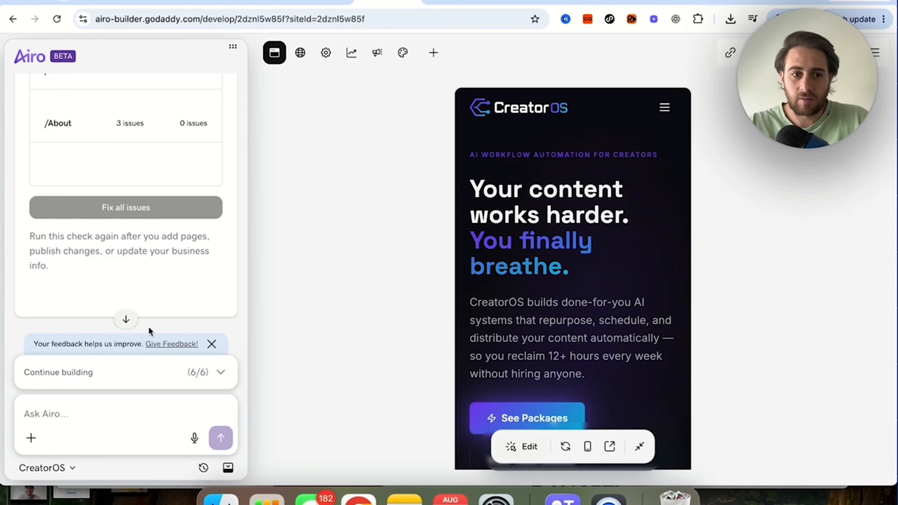
{"action": "left_click", "coordinate": [92, 423]}
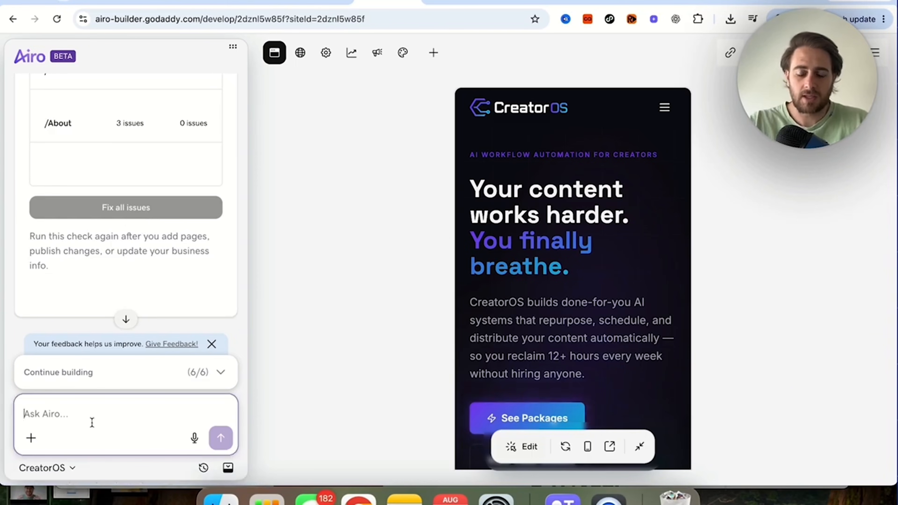
{"action": "type", "text": "Can you fix the SEO/AEO change"}
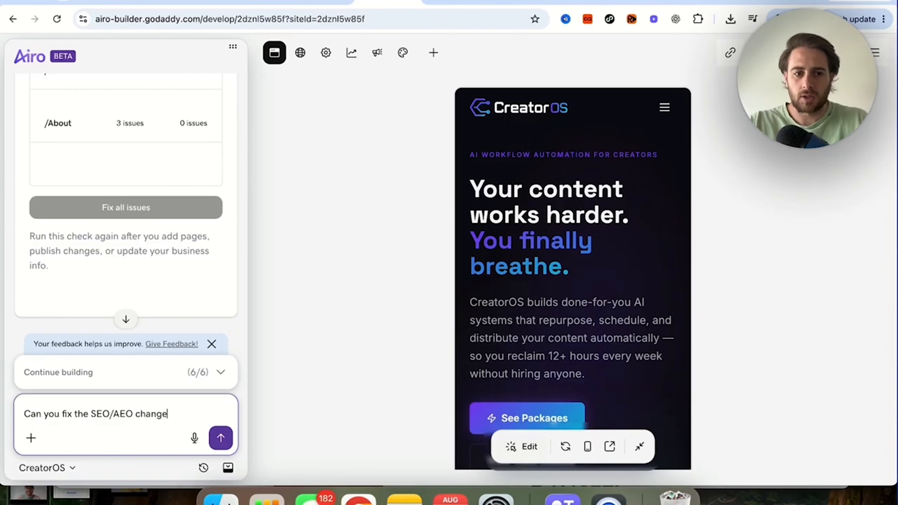
{"action": "type", "text": "s that were mentioned early"}
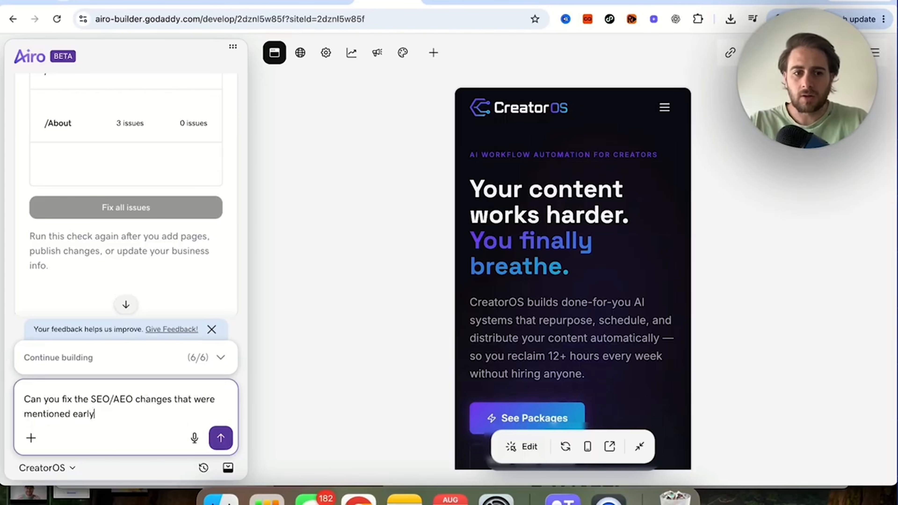
{"action": "key", "text": "Return"}
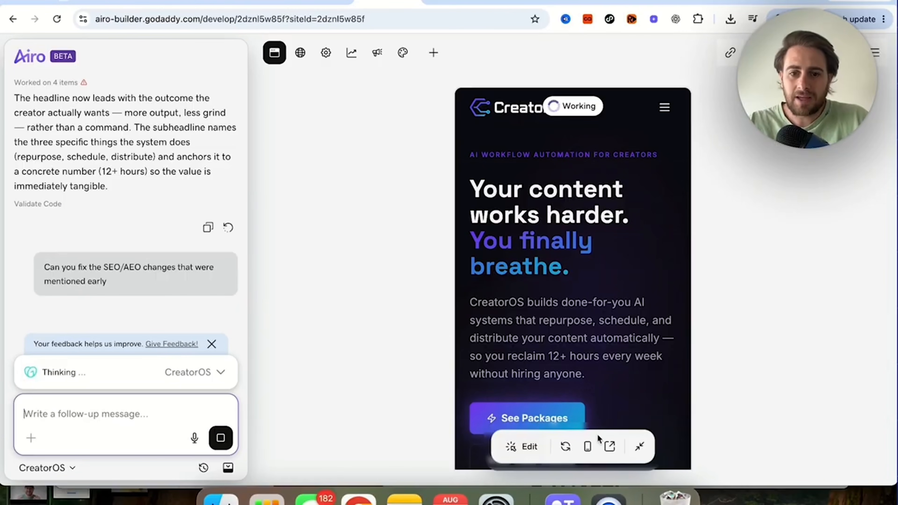
Step: Switch the site preview to the Desktop / Laptop layout
{"action": "left_click", "coordinate": [587, 446]}
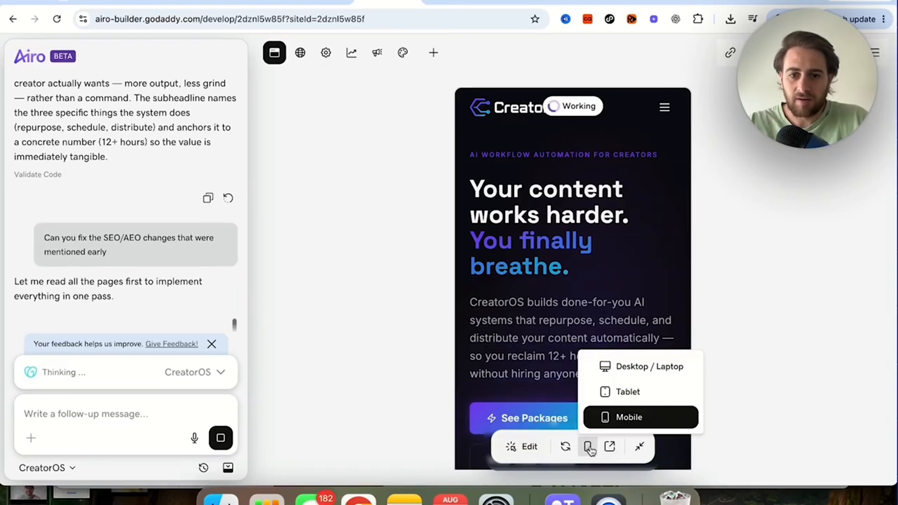
{"action": "left_click", "coordinate": [643, 369]}
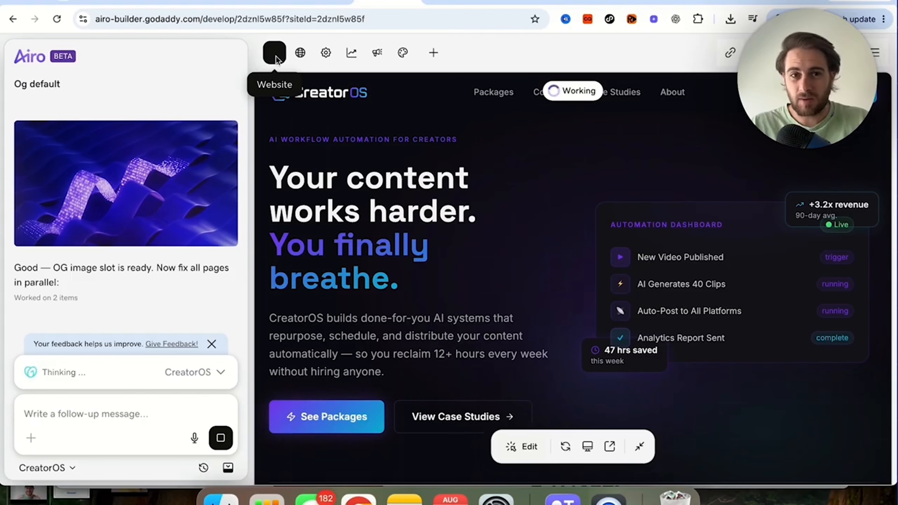
Step: Open the project's Domain page and look over the domain portfolio and temporary project URL
{"action": "left_click", "coordinate": [301, 53]}
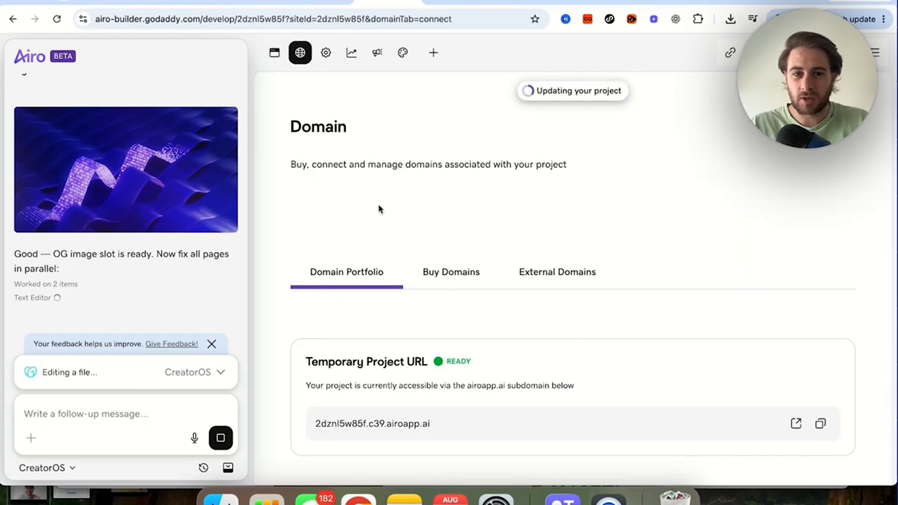
{"action": "scroll", "coordinate": [433, 243], "scroll_direction": "down", "scroll_amount": 2}
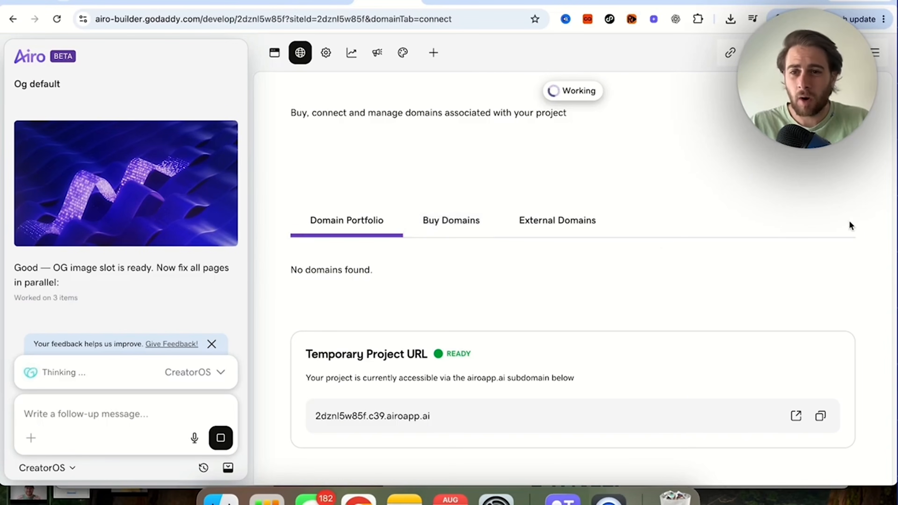
{"action": "scroll", "coordinate": [473, 241], "scroll_direction": "up", "scroll_amount": 2}
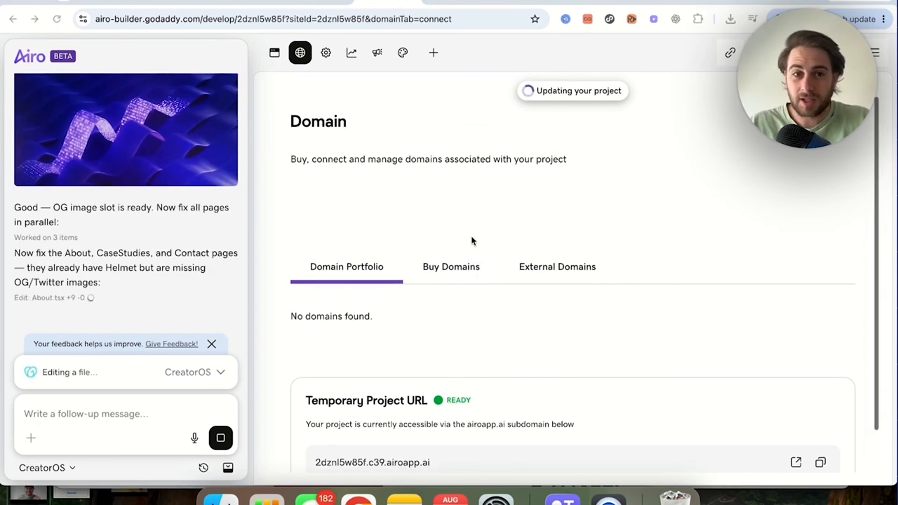
Step: Look through the project's Settings options for cache, download, cloning and team access, and open the analytics page
{"action": "left_click", "coordinate": [326, 55]}
{"action": "scroll", "coordinate": [412, 208], "scroll_direction": "down", "scroll_amount": 2}
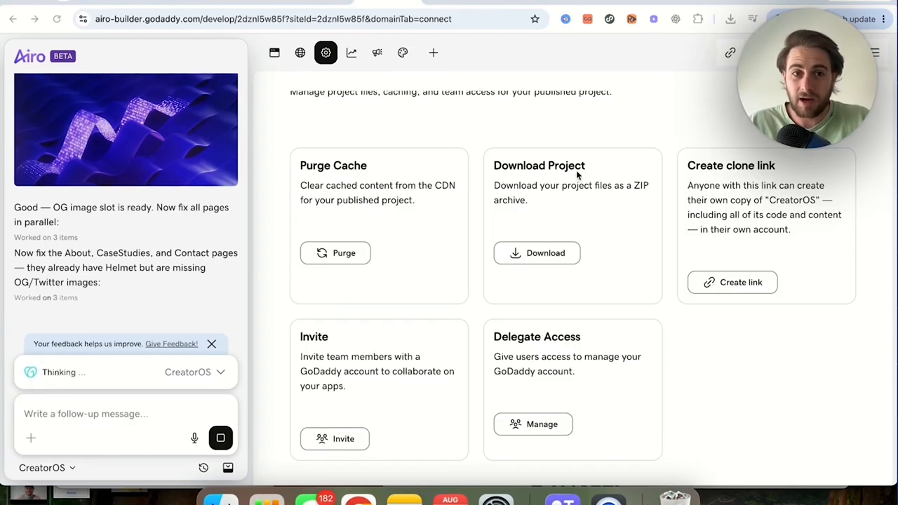
{"action": "scroll", "coordinate": [576, 170], "scroll_direction": "up", "scroll_amount": 2}
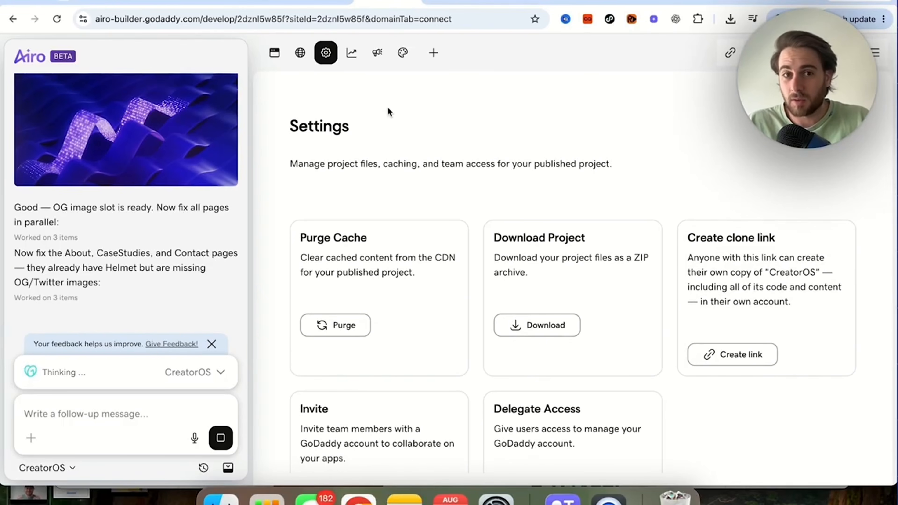
{"action": "left_click", "coordinate": [352, 52]}
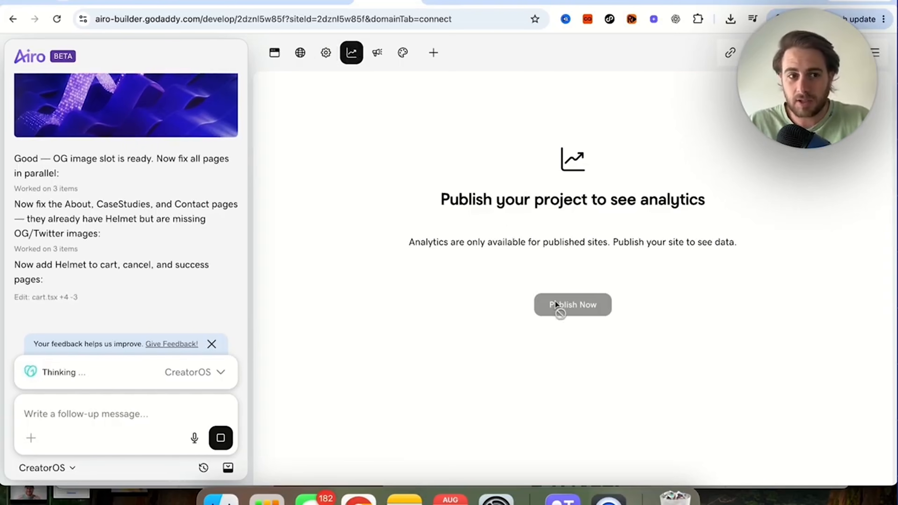
Step: Open the Marketing Campaigns page and read how Airo creates campaign content for different channels
{"action": "left_click", "coordinate": [378, 54]}
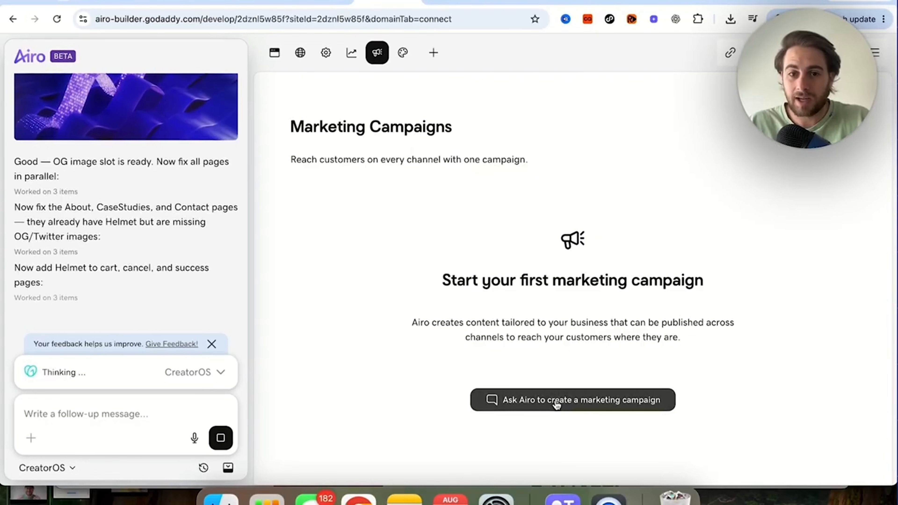
{"action": "triple_click", "coordinate": [491, 329]}
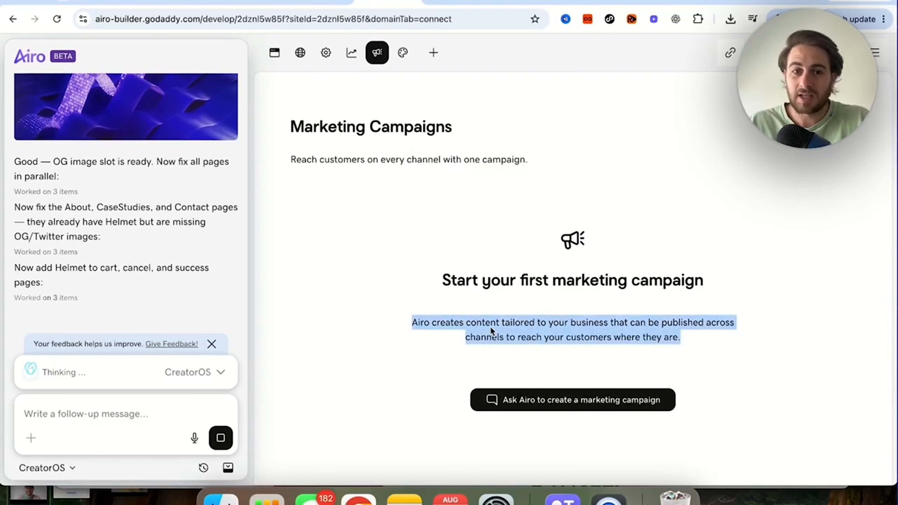
{"action": "left_click", "coordinate": [498, 339]}
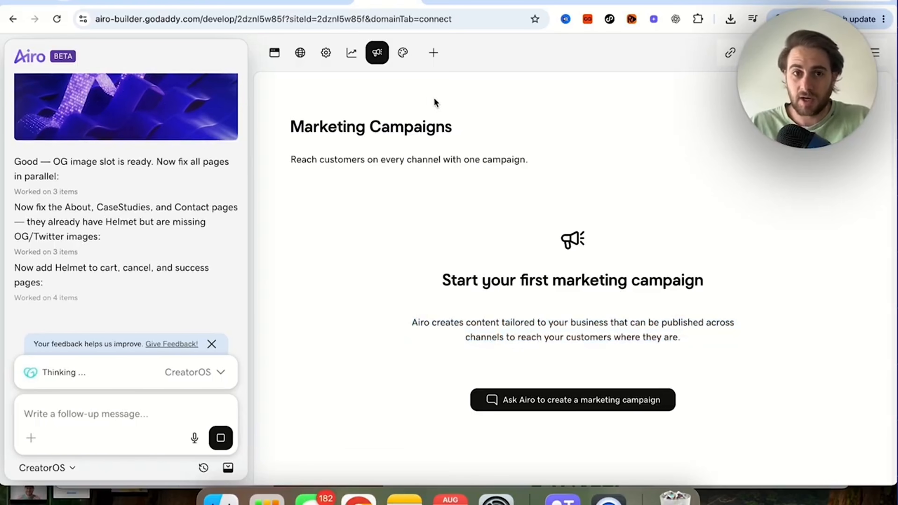
Step: Open the CreatorOS Logo & Brand Guide and review its logo, brand applications, color palette, color contexts and font pairing
{"action": "left_click", "coordinate": [405, 58]}
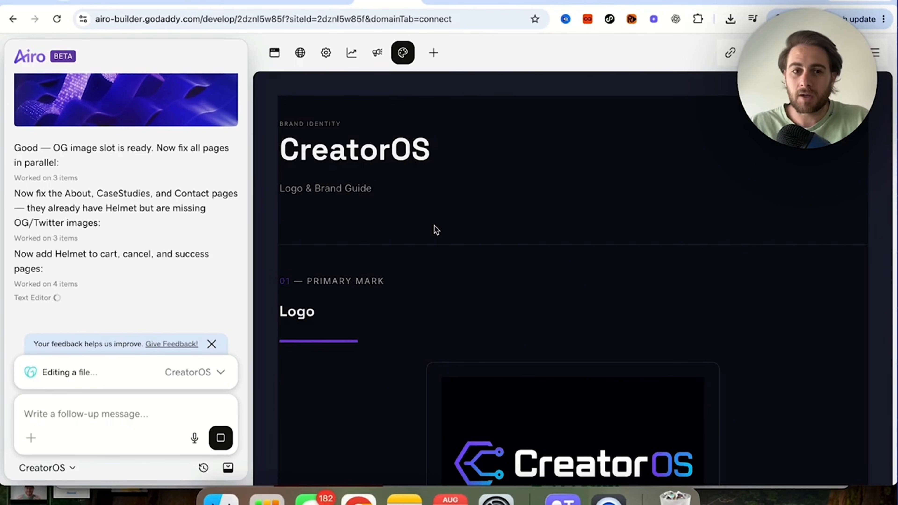
{"action": "scroll", "coordinate": [401, 280], "scroll_direction": "down", "scroll_amount": 6}
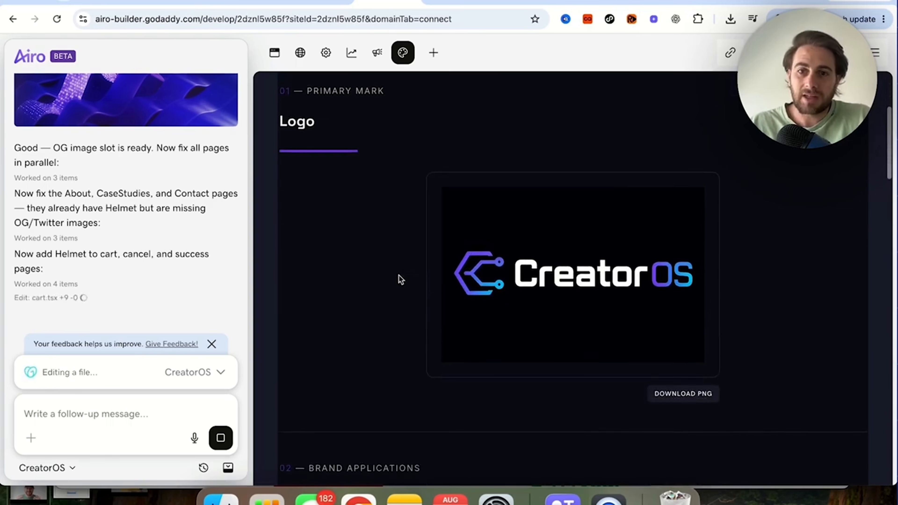
{"action": "scroll", "coordinate": [401, 279], "scroll_direction": "down", "scroll_amount": 8}
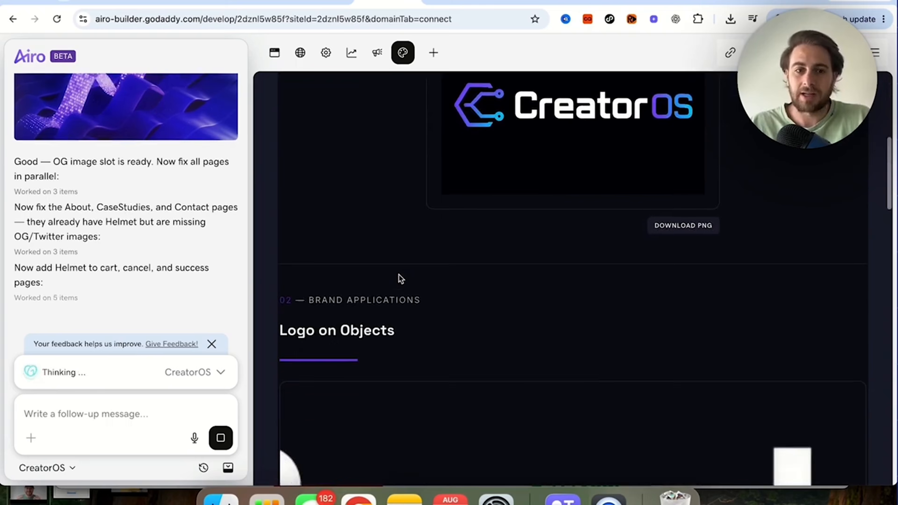
{"action": "scroll", "coordinate": [401, 279], "scroll_direction": "down", "scroll_amount": 12}
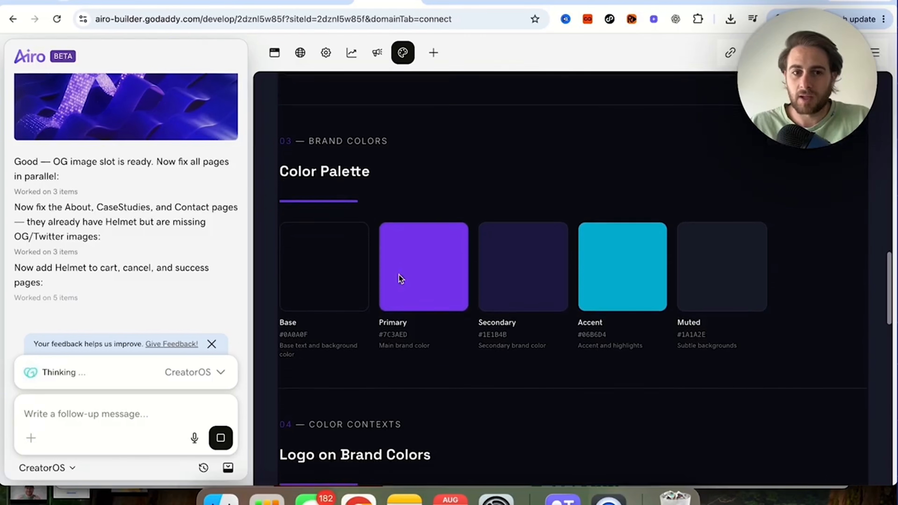
{"action": "scroll", "coordinate": [401, 279], "scroll_direction": "down", "scroll_amount": 8}
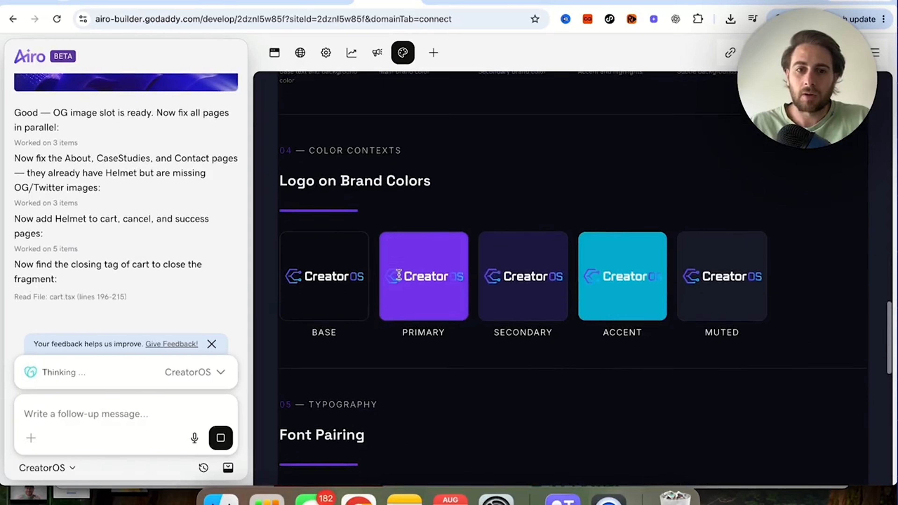
{"action": "scroll", "coordinate": [401, 280], "scroll_direction": "down", "scroll_amount": 7}
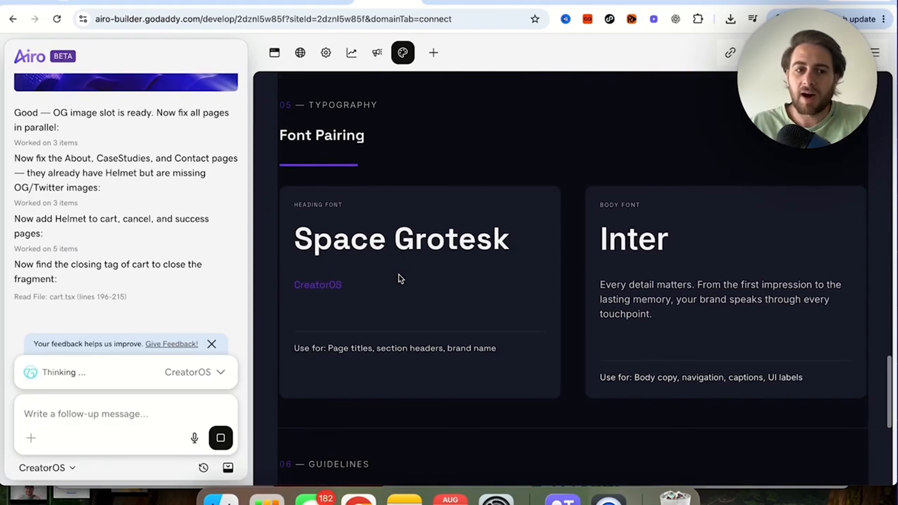
{"action": "scroll", "coordinate": [401, 279], "scroll_direction": "up", "scroll_amount": 16}
{"action": "scroll", "coordinate": [400, 280], "scroll_direction": "up", "scroll_amount": 15}
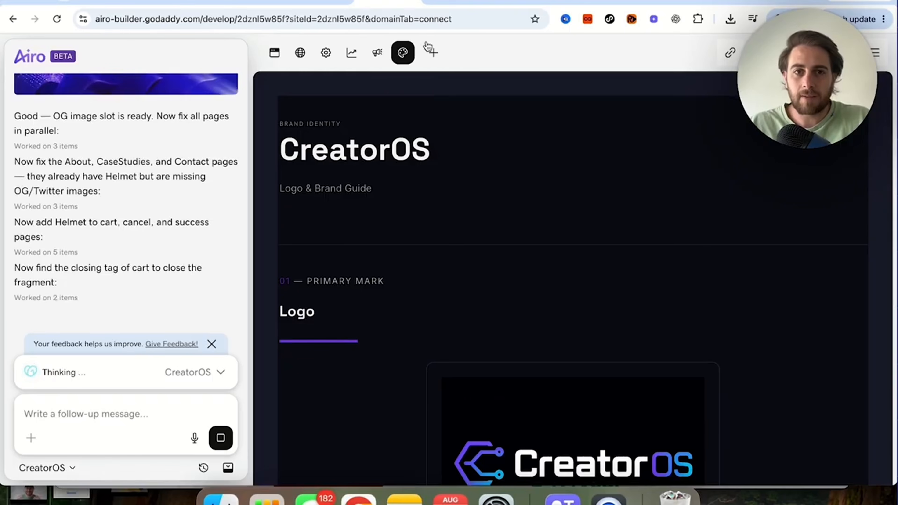
Step: Look through the list of additional project tools, from Backups, Code and Database to Secrets and Security
{"action": "left_click", "coordinate": [432, 54]}
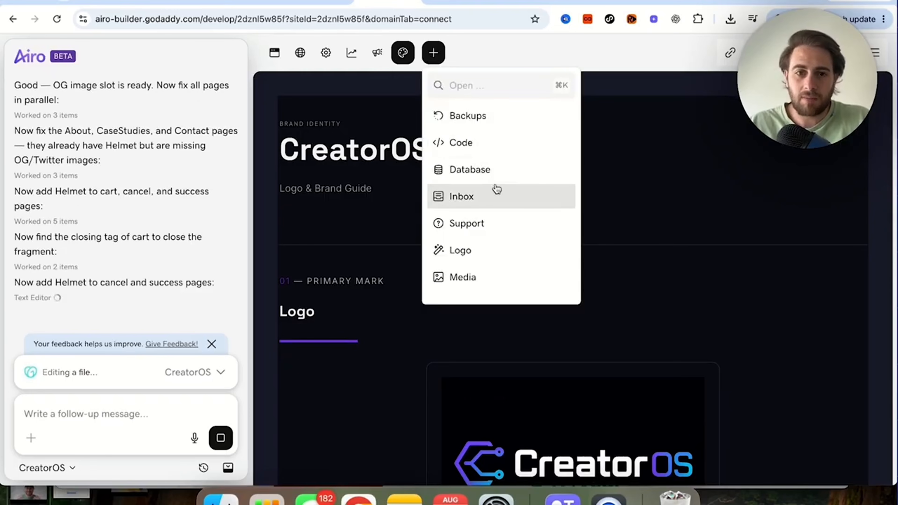
{"action": "scroll", "coordinate": [497, 241], "scroll_direction": "down", "scroll_amount": 2}
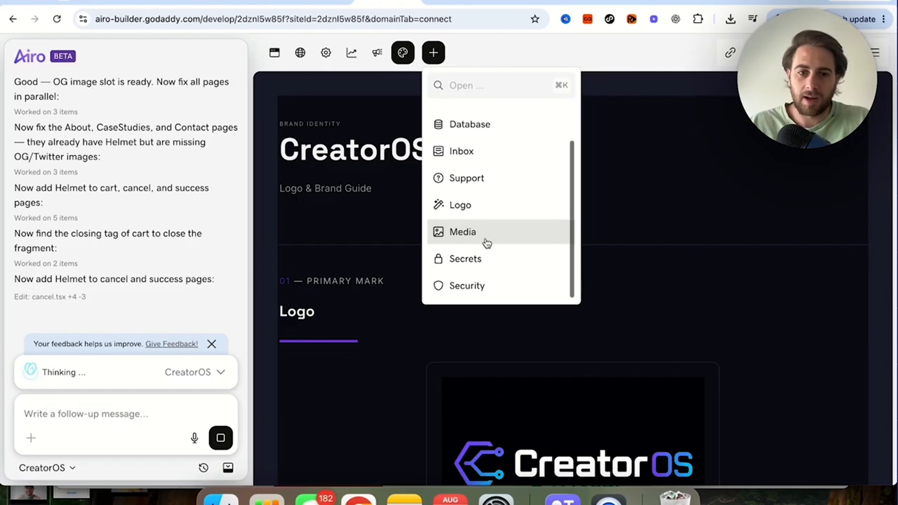
{"action": "scroll", "coordinate": [483, 279], "scroll_direction": "up", "scroll_amount": 2}
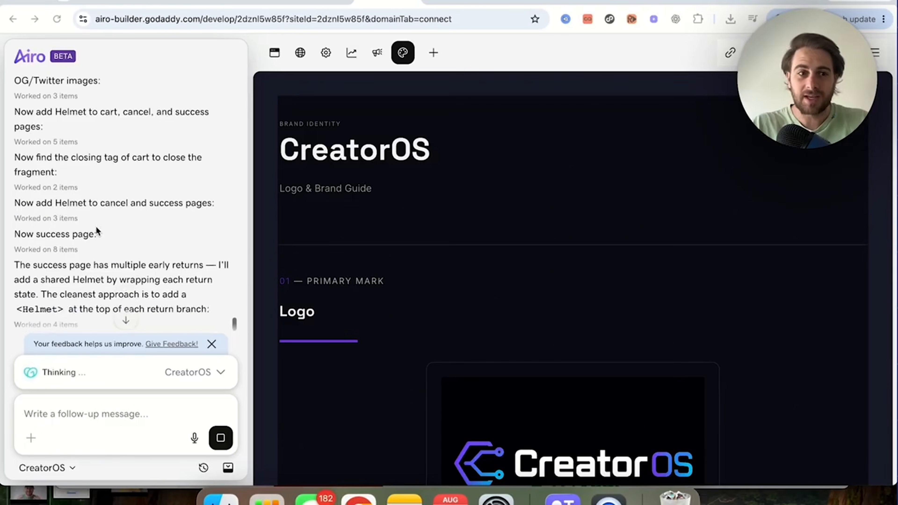
Step: Review Airo's re-run SEO / AEO audit report in the chat, checking the SEO and AEO issues listed for each route
{"action": "triple_click", "coordinate": [171, 244]}
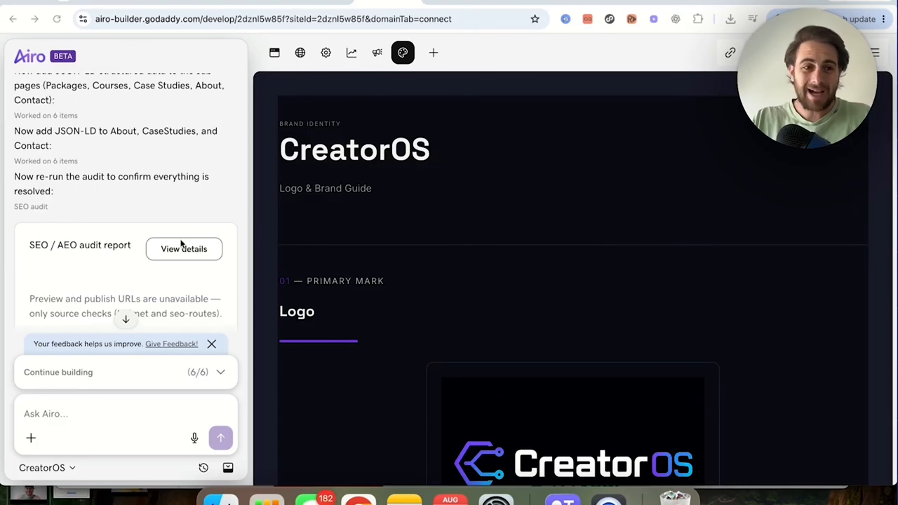
{"action": "scroll", "coordinate": [143, 280], "scroll_direction": "down", "scroll_amount": 3}
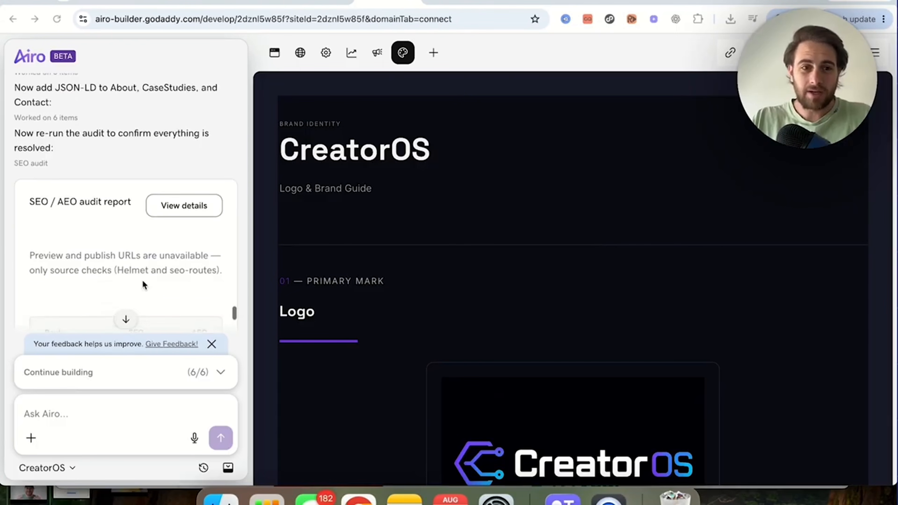
{"action": "scroll", "coordinate": [128, 244], "scroll_direction": "down", "scroll_amount": 3}
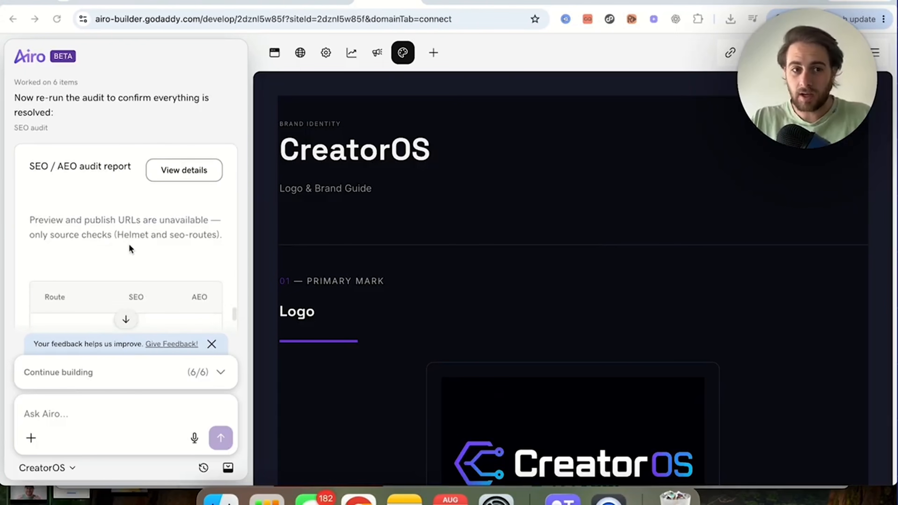
{"action": "scroll", "coordinate": [91, 246], "scroll_direction": "down", "scroll_amount": 5}
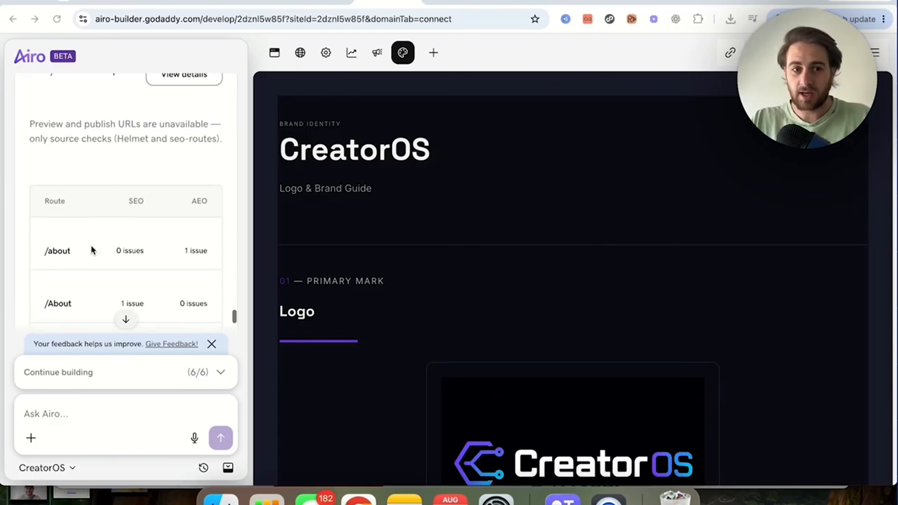
{"action": "scroll", "coordinate": [91, 251], "scroll_direction": "down", "scroll_amount": 5}
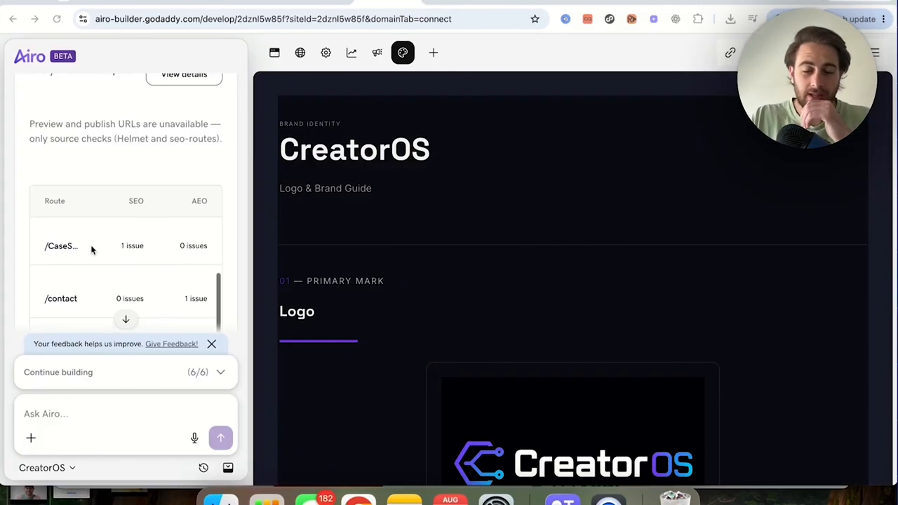
{"action": "scroll", "coordinate": [119, 139], "scroll_direction": "down", "scroll_amount": 4}
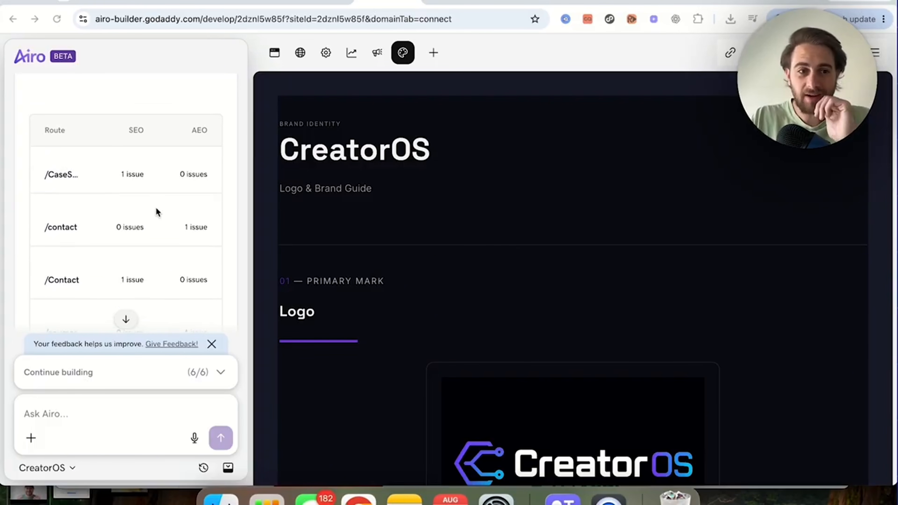
{"action": "scroll", "coordinate": [157, 211], "scroll_direction": "down", "scroll_amount": 2}
{"action": "scroll", "coordinate": [156, 211], "scroll_direction": "down", "scroll_amount": 5}
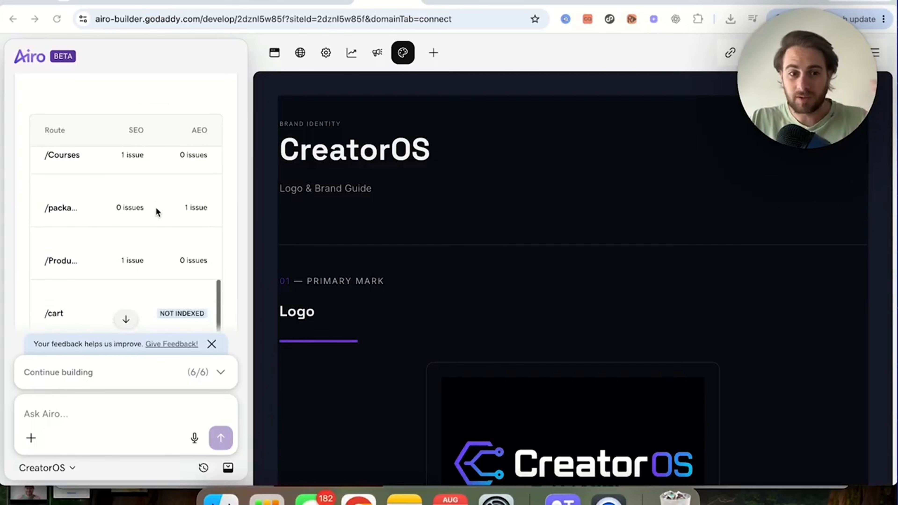
{"action": "scroll", "coordinate": [157, 211], "scroll_direction": "down", "scroll_amount": 2}
{"action": "scroll", "coordinate": [157, 210], "scroll_direction": "down", "scroll_amount": 3}
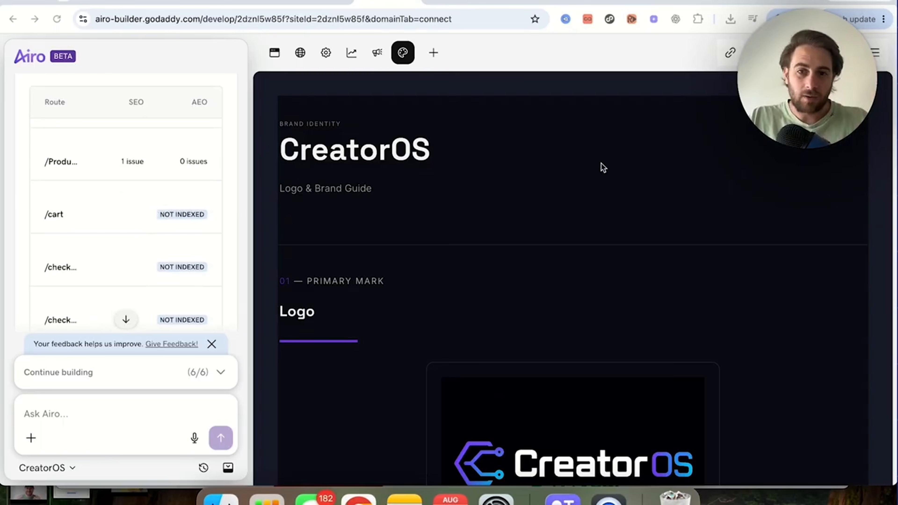
{"action": "scroll", "coordinate": [118, 259], "scroll_direction": "down", "scroll_amount": 5}
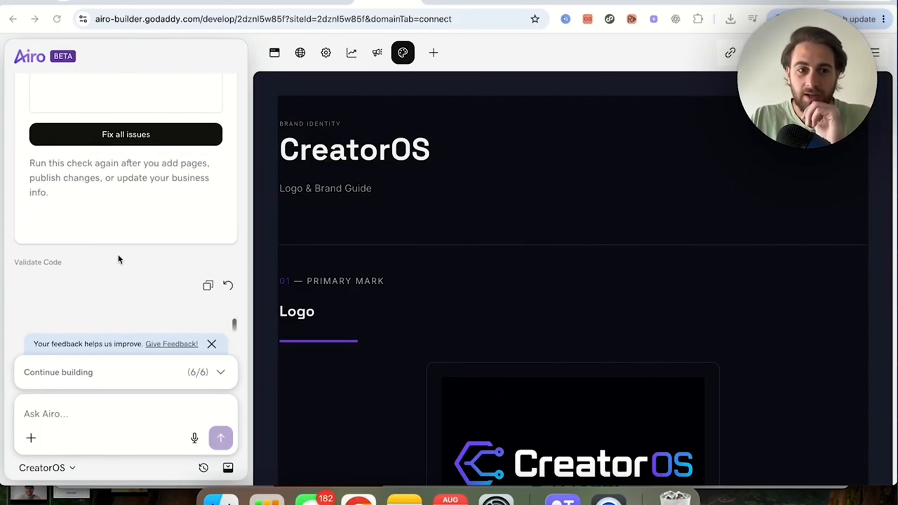
{"action": "left_click", "coordinate": [31, 439]}
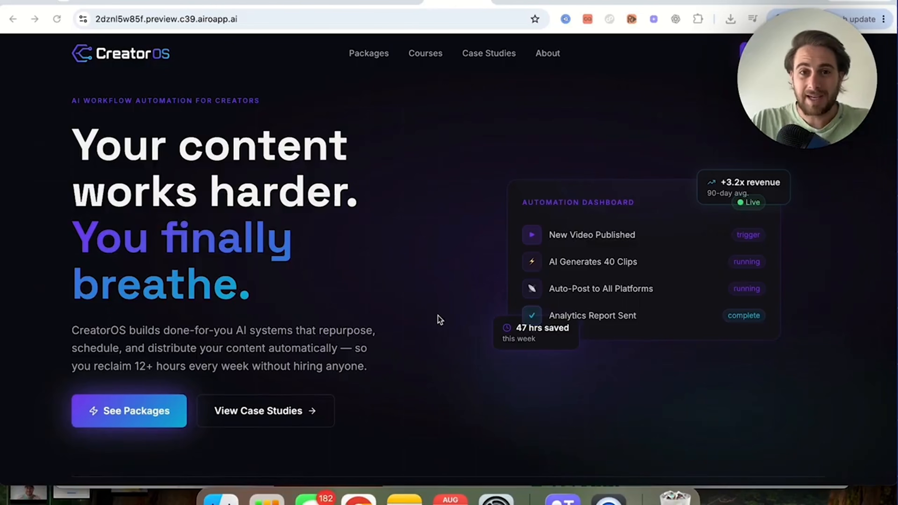
Step: Look over the CreatorOS home page in the full-page site preview, from the hero through the three-step process section
{"action": "scroll", "coordinate": [438, 316], "scroll_direction": "down", "scroll_amount": 10}
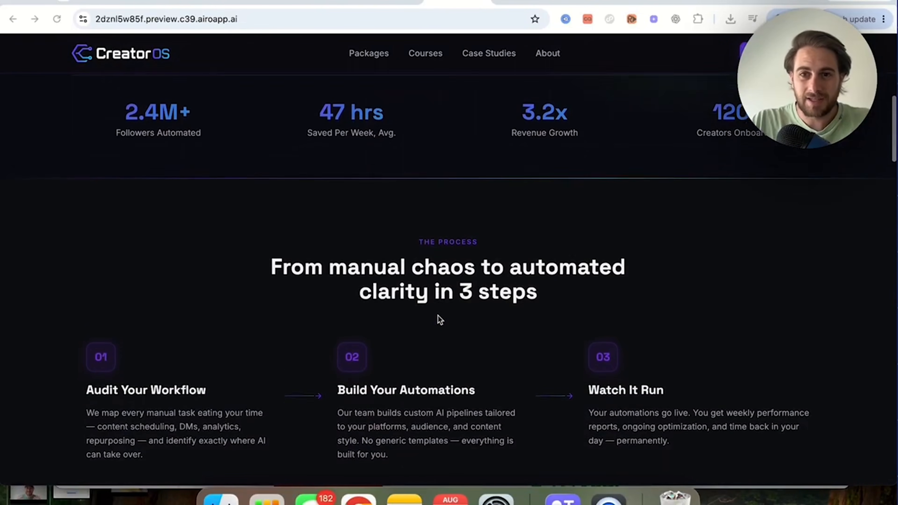
{"action": "scroll", "coordinate": [438, 316], "scroll_direction": "down", "scroll_amount": 1}
{"action": "scroll", "coordinate": [438, 316], "scroll_direction": "up", "scroll_amount": 12}
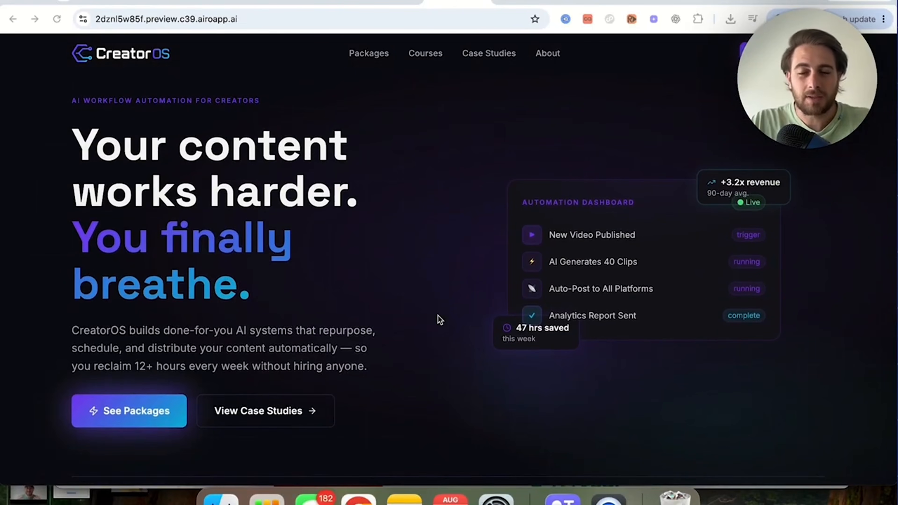
Step: Return to the Airo builder and check the project switcher, leaving the CreatorOS project open
{"action": "left_click", "coordinate": [382, 2]}
{"action": "left_click", "coordinate": [59, 473]}
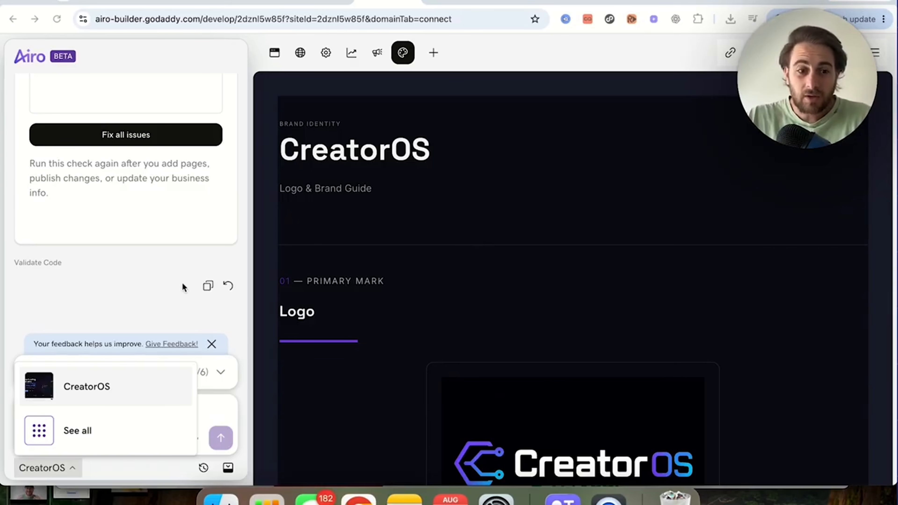
{"action": "left_click", "coordinate": [147, 234]}
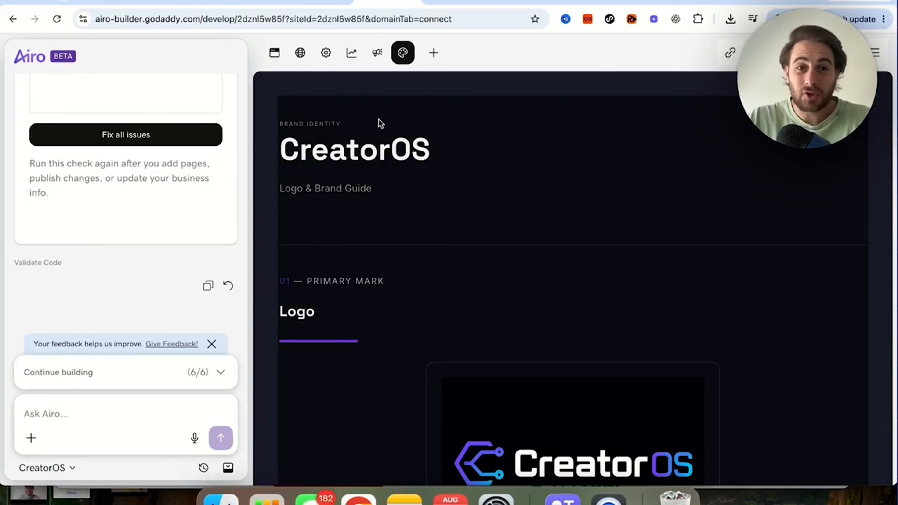
Step: Show the site preview and publish the CreatorOS project to its free airoapp.ai project URL
{"action": "left_click", "coordinate": [275, 52]}
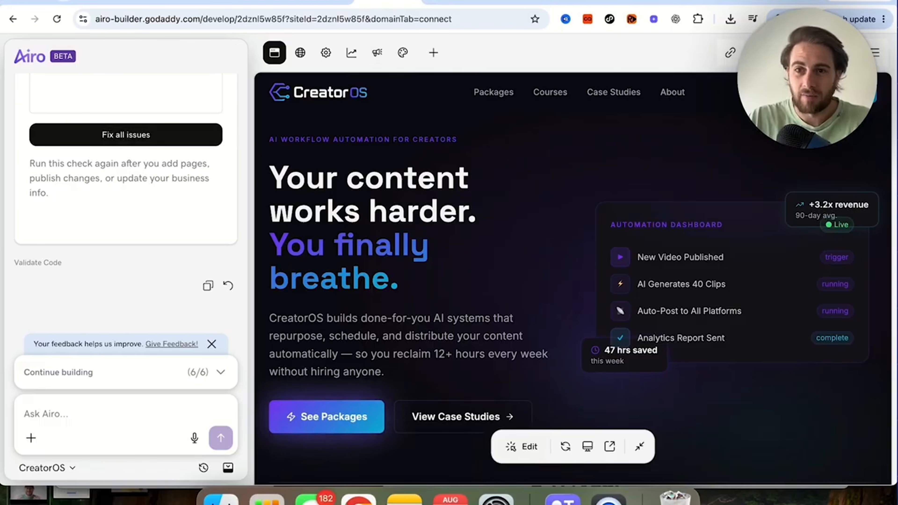
{"action": "left_click", "coordinate": [821, 52]}
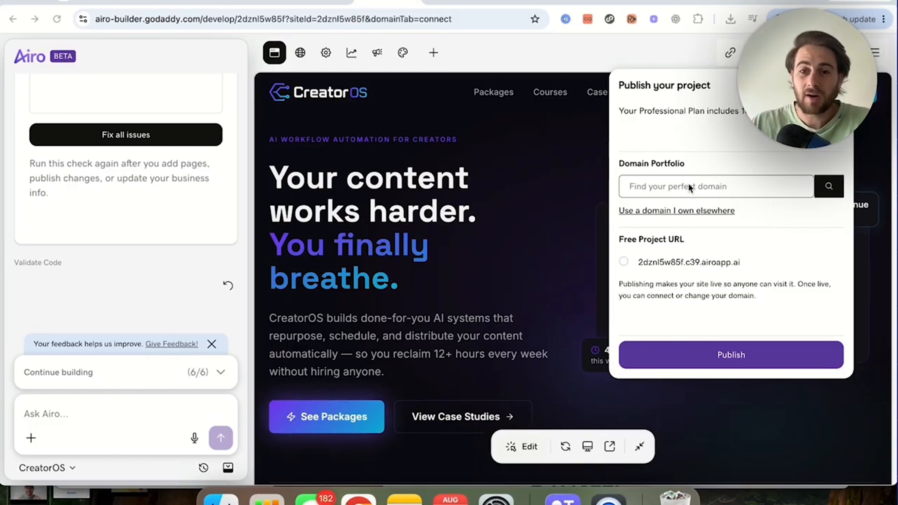
{"action": "left_click", "coordinate": [644, 262]}
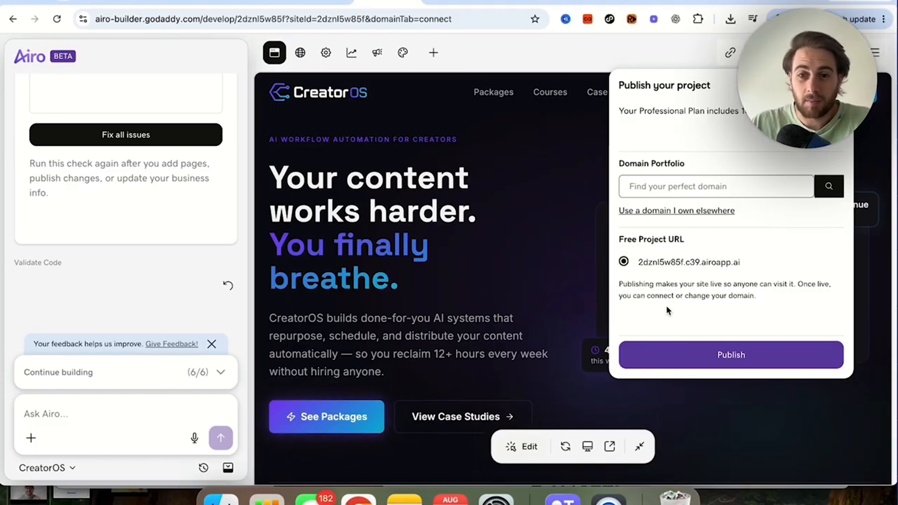
{"action": "left_click", "coordinate": [687, 360]}
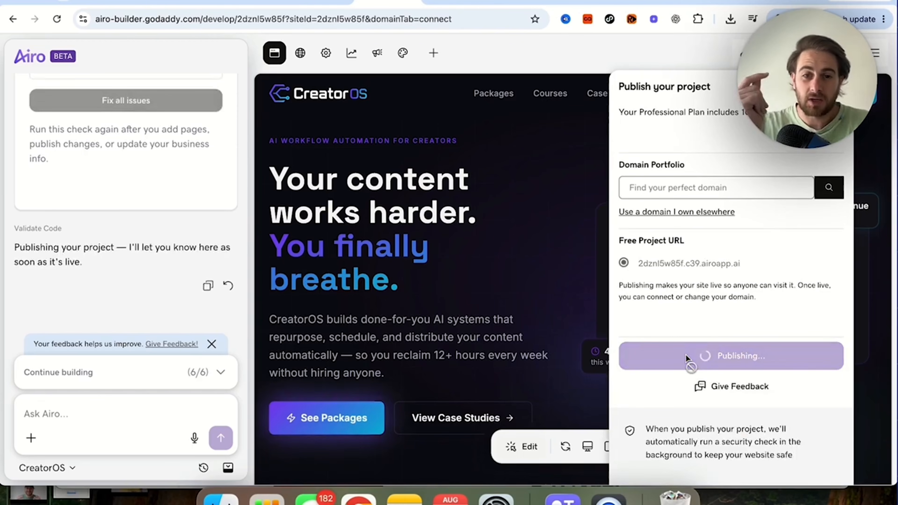